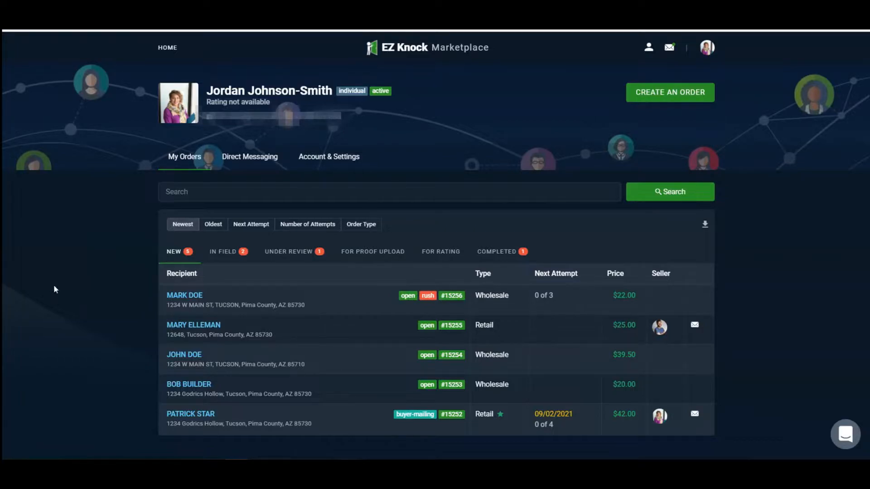
# - Start a new wholesale order and enter the recipient's first and last name
pyautogui.click(667, 93)
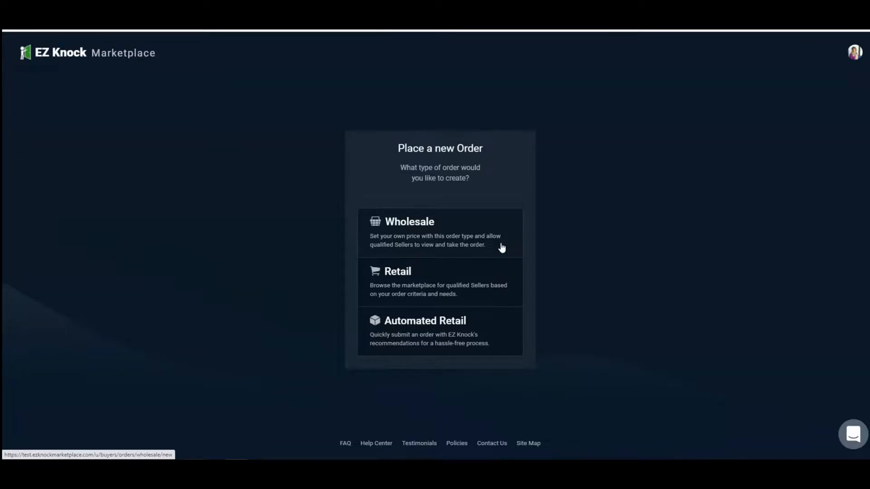
pyautogui.click(502, 247)
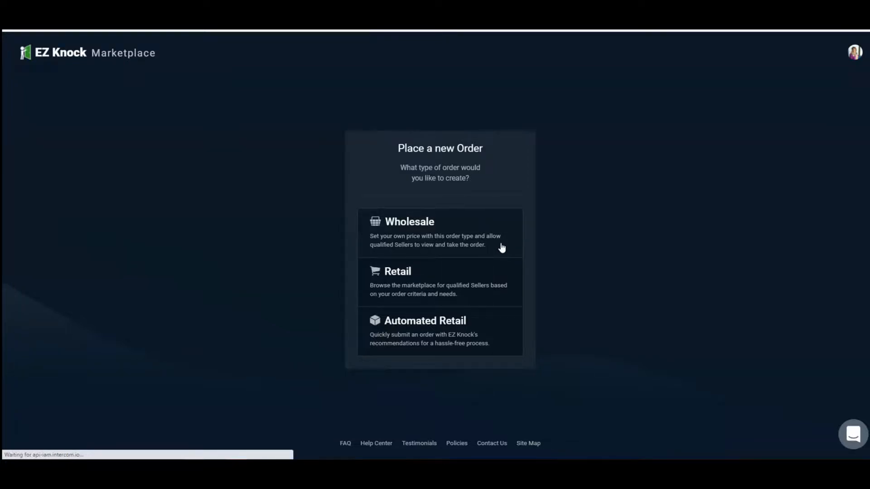
pyautogui.write('GARRETT')
pyautogui.press('Tab')
pyautogui.write('DOE')
pyautogui.scroll(-2, 366, 266)
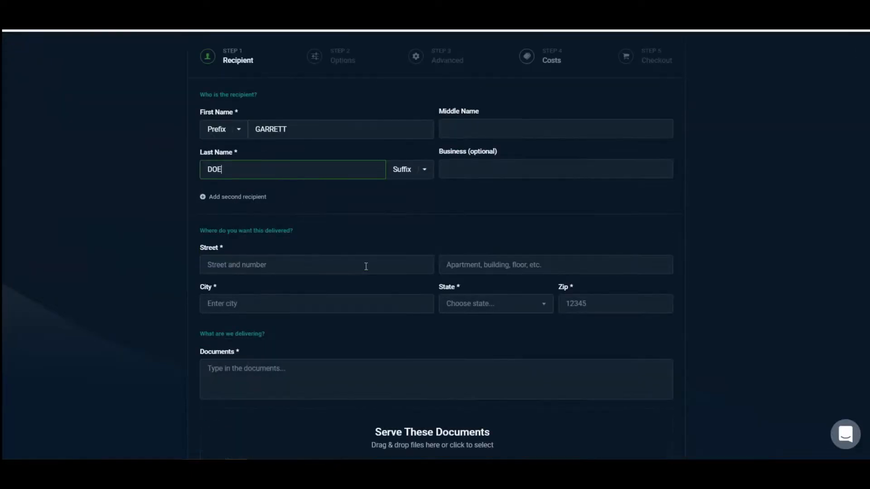
pyautogui.click(505, 171)
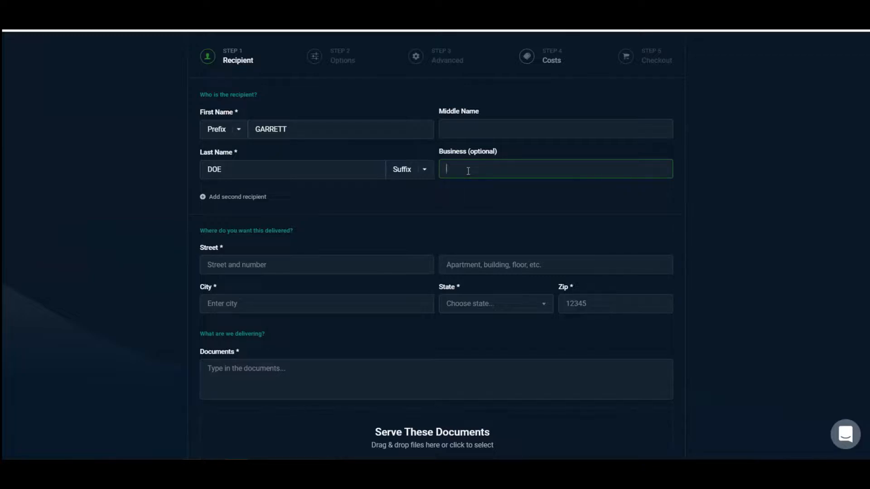
# - Fill in the delivery address with the recipient's street, city, state and zip code
pyautogui.click(347, 266)
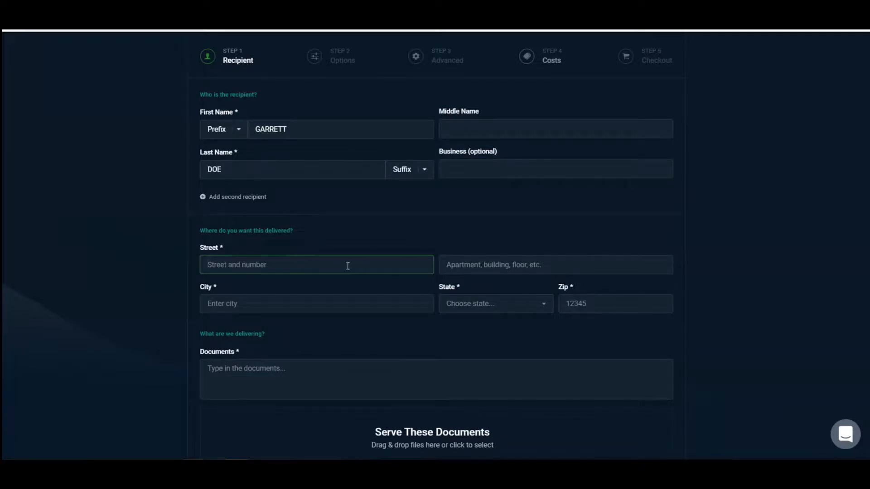
pyautogui.click(321, 300)
pyautogui.write('TUCSON')
pyautogui.press('Tab')
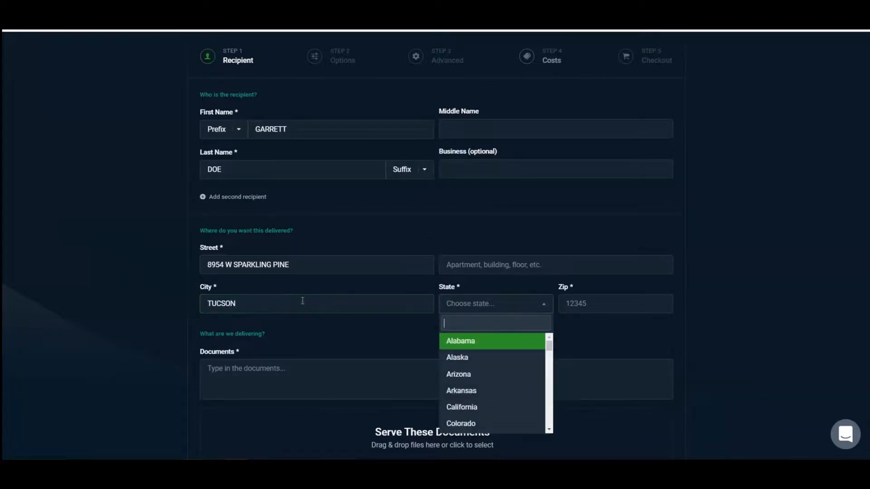
pyautogui.click(476, 374)
pyautogui.click(598, 300)
pyautogui.write('85730')
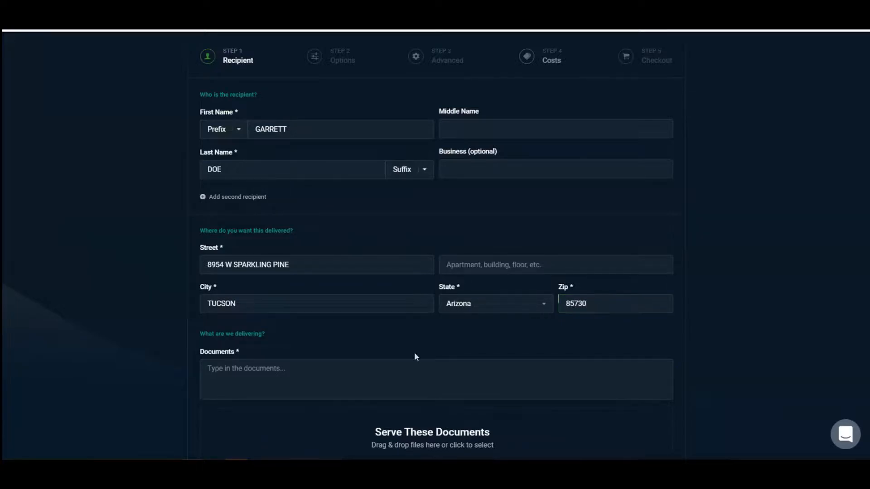
# - Describe the documents being delivered as "SUMMONS. COMPLAINT"
pyautogui.scroll(-2, 415, 357)
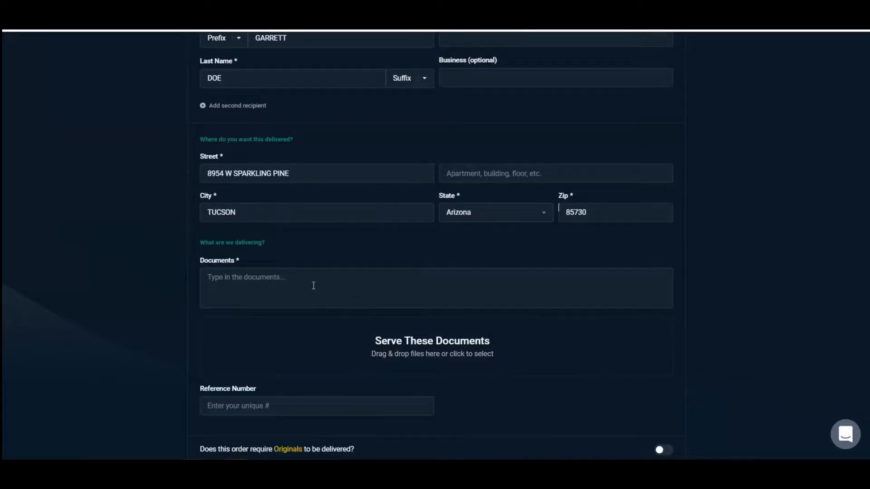
pyautogui.click(313, 286)
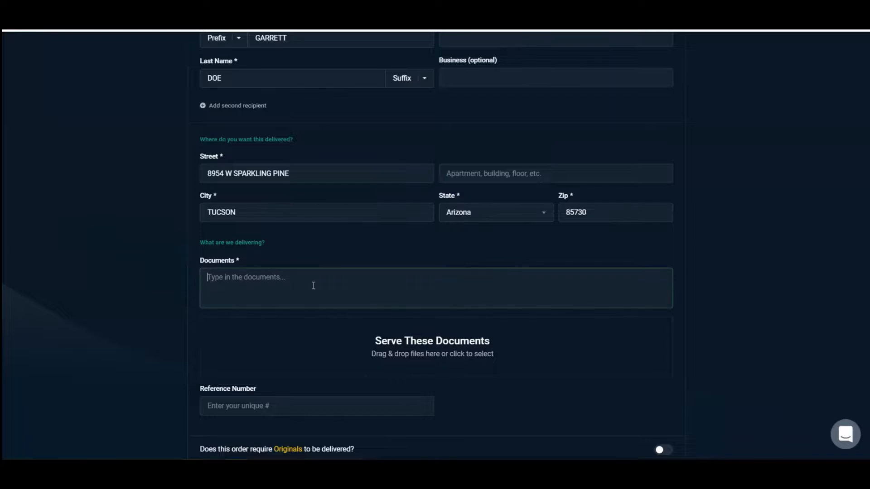
pyautogui.write('SUMMONS')
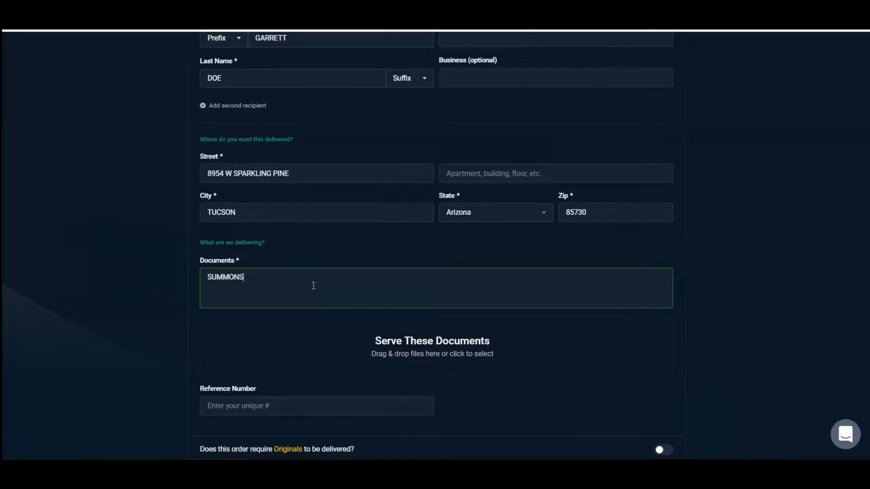
pyautogui.write('. COMPLAINT')
pyautogui.scroll(-3, 456, 253)
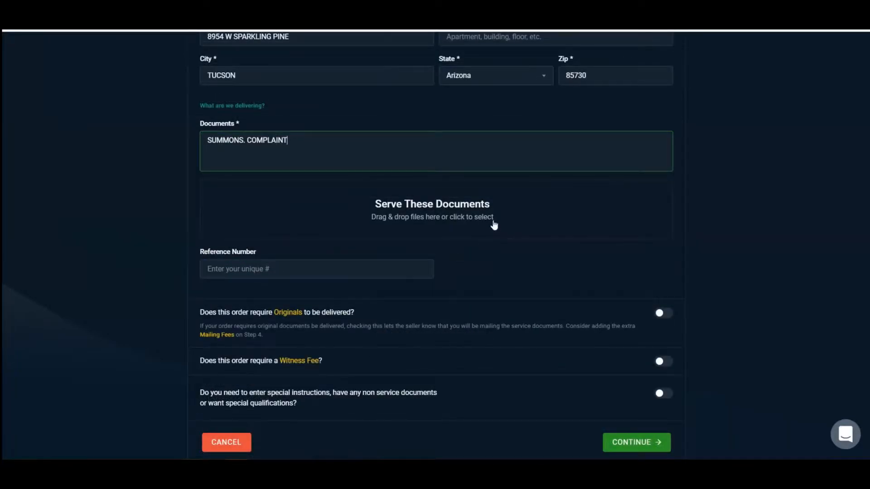
# - Upload the example service document file to the documents being served
pyautogui.scroll(-1, 493, 225)
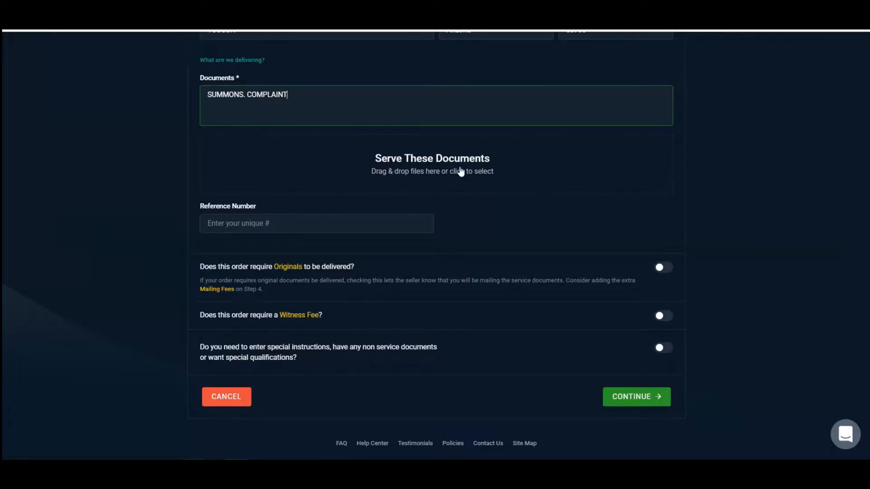
pyautogui.click(461, 172)
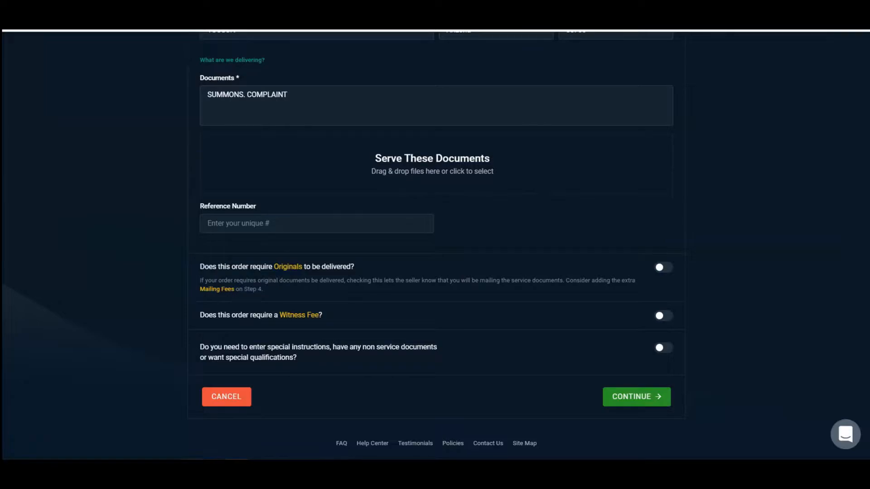
pyautogui.doubleClick(157, 153)
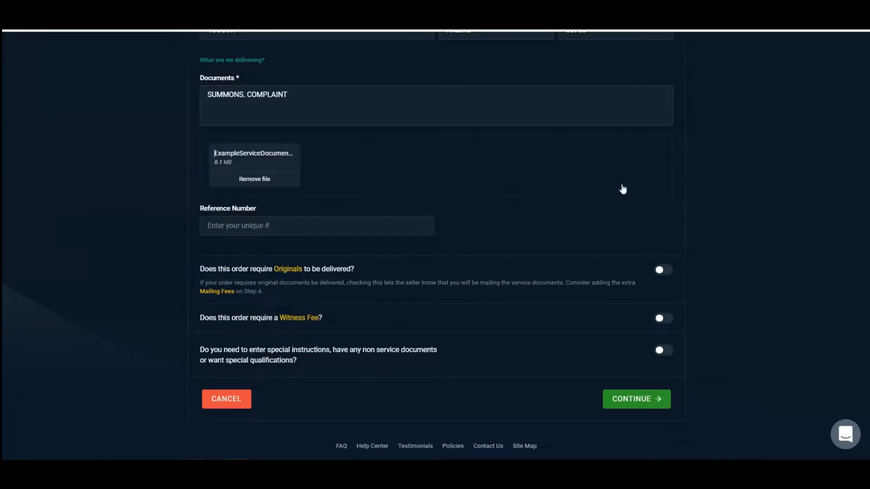
# - Try the options for delivering originals, requiring a witness fee and having the seller advance that fee
pyautogui.scroll(-1, 460, 214)
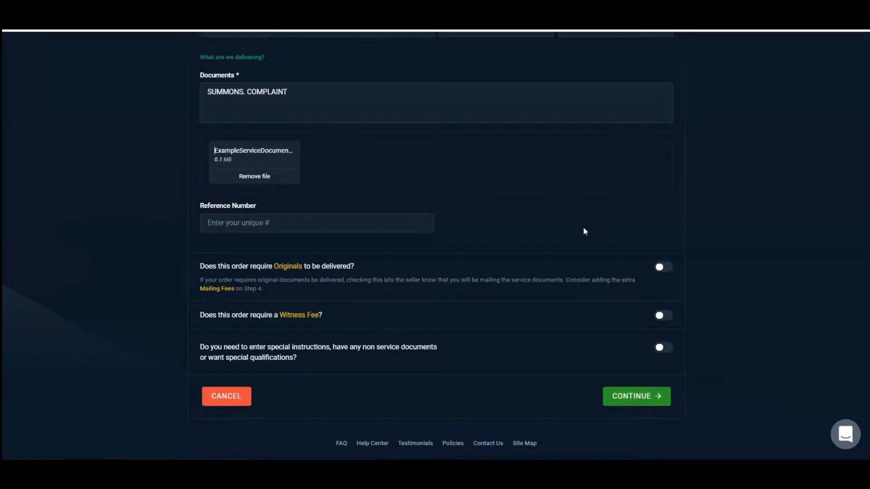
pyautogui.click(661, 271)
pyautogui.click(664, 316)
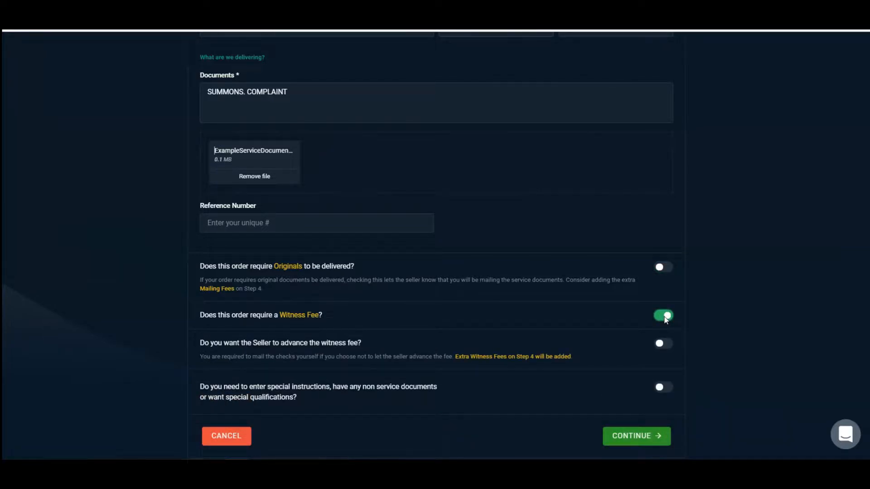
pyautogui.click(664, 316)
pyautogui.click(664, 317)
pyautogui.click(660, 344)
pyautogui.click(661, 345)
pyautogui.click(664, 317)
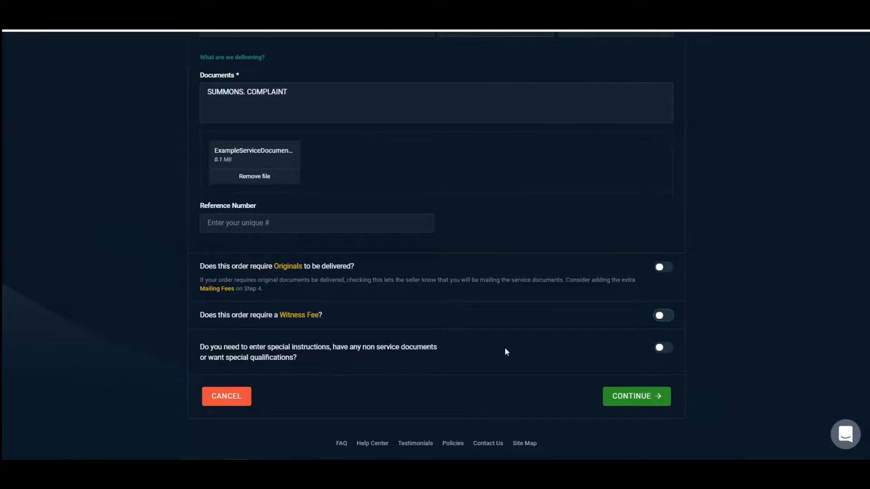
# - Enable special instructions, continue to the order options and enter the instruction "HE WORKS IN THE AFTERNOON"
pyautogui.click(660, 348)
pyautogui.click(660, 398)
pyautogui.scroll(7, 464, 292)
pyautogui.click(459, 221)
pyautogui.write('HE WORK')
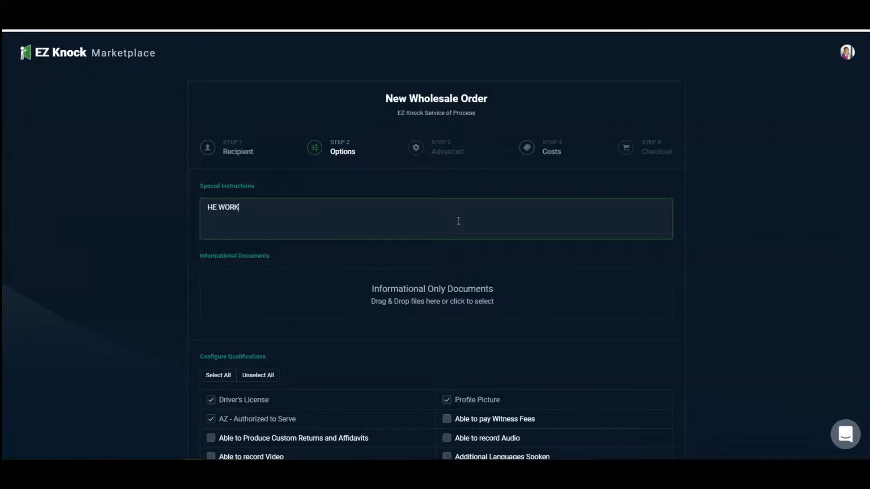
pyautogui.write('S IN THE AFTERNOON')
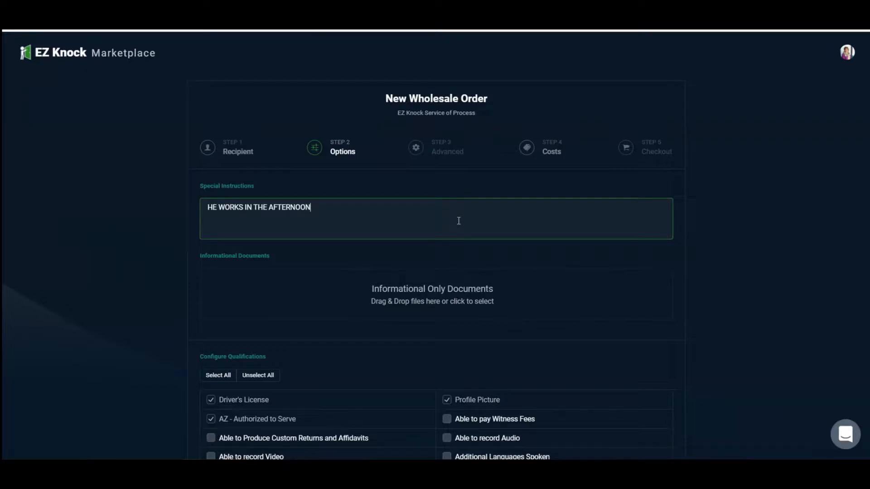
# - Add Background Check to the seller qualifications required for the order
pyautogui.scroll(-2, 459, 222)
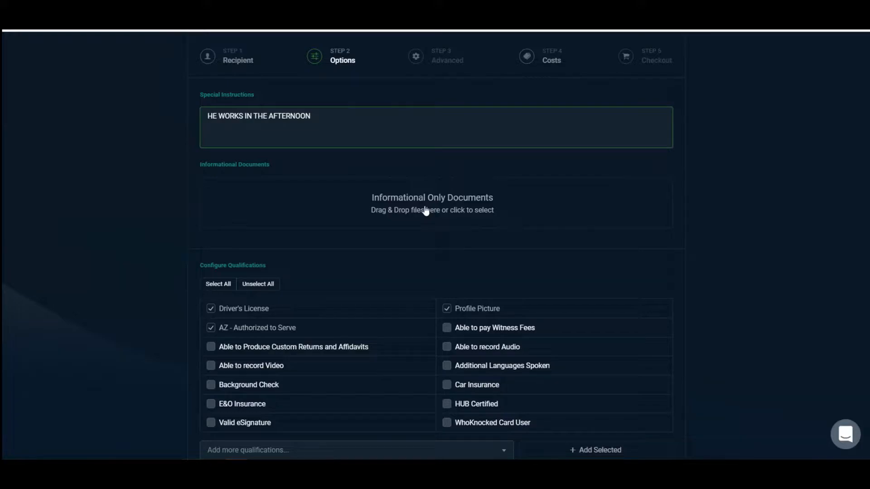
pyautogui.scroll(-5, 426, 211)
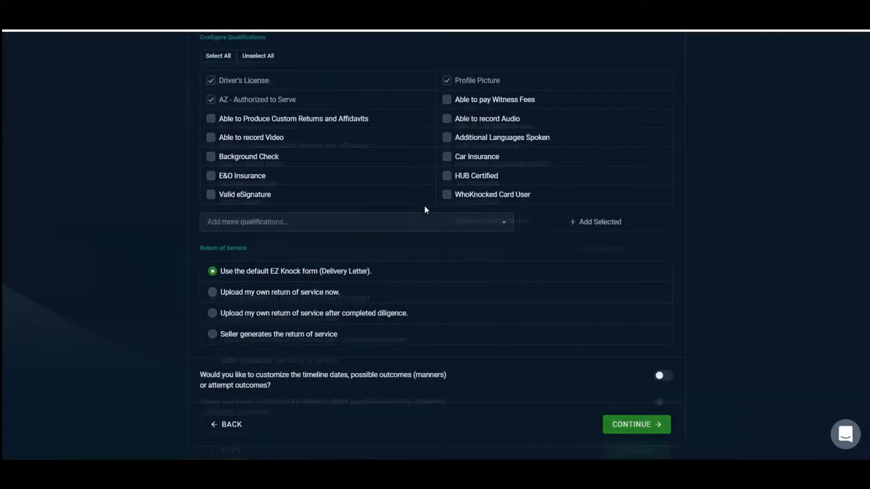
pyautogui.scroll(1, 426, 210)
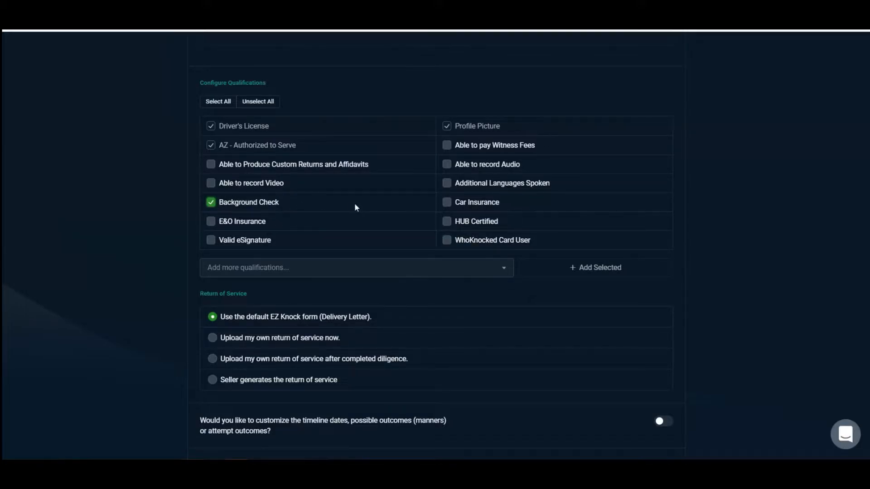
# - Try the own-upload and seller-generated return of service options, returning to the default EZ Knock form
pyautogui.scroll(-2, 354, 207)
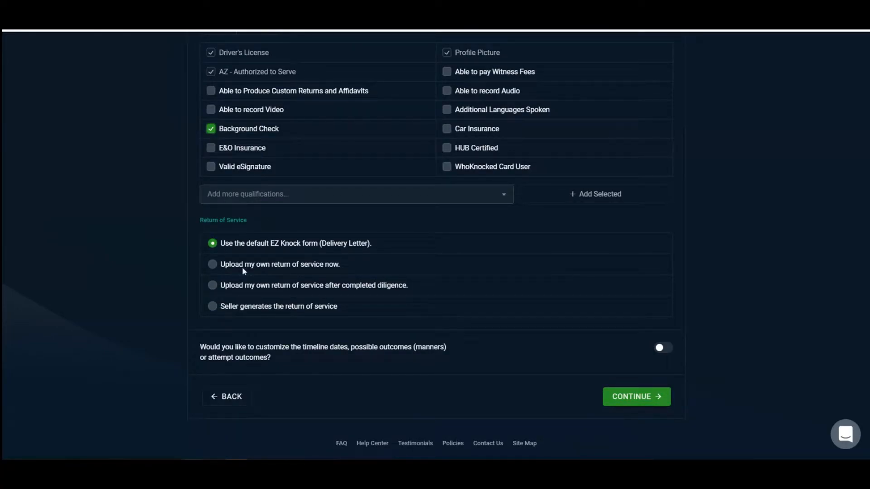
pyautogui.click(213, 265)
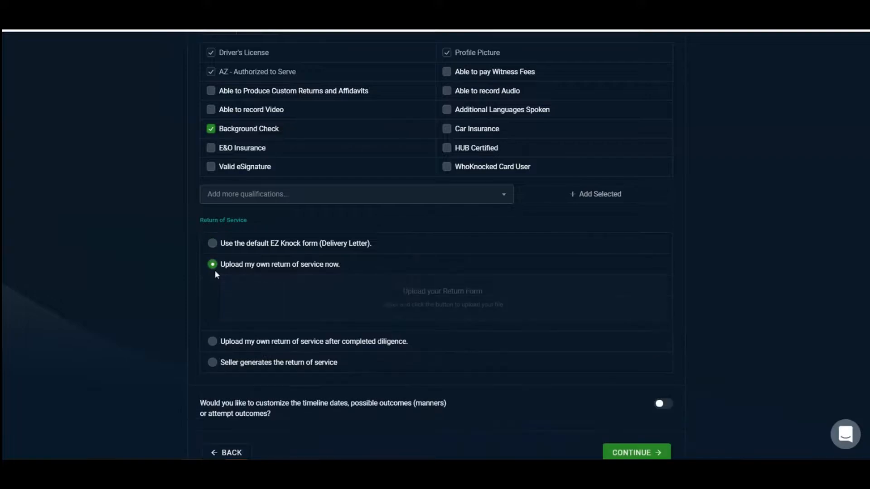
pyautogui.click(216, 244)
pyautogui.click(213, 305)
pyautogui.click(213, 244)
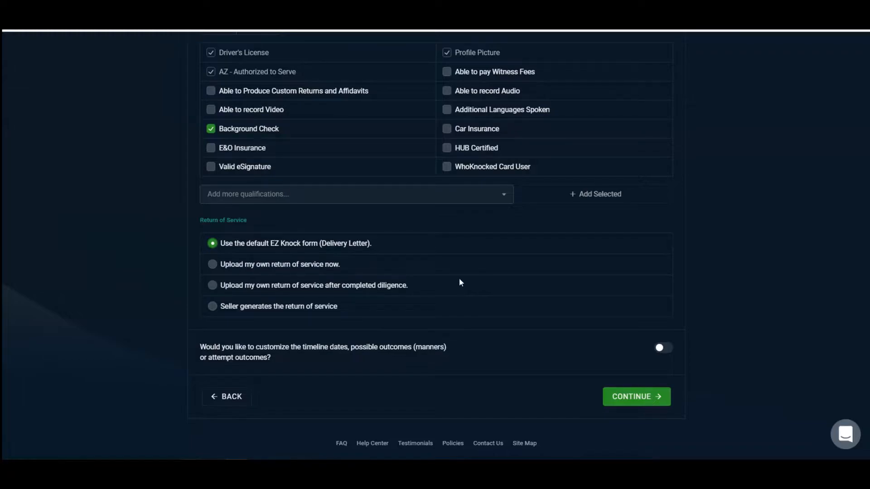
# - Enable timeline customization, continue, and set First Attempt to 09/14/2021, Diligence By to 09/23/2021 and Complete By to 09/30/2021
pyautogui.click(662, 352)
pyautogui.click(635, 396)
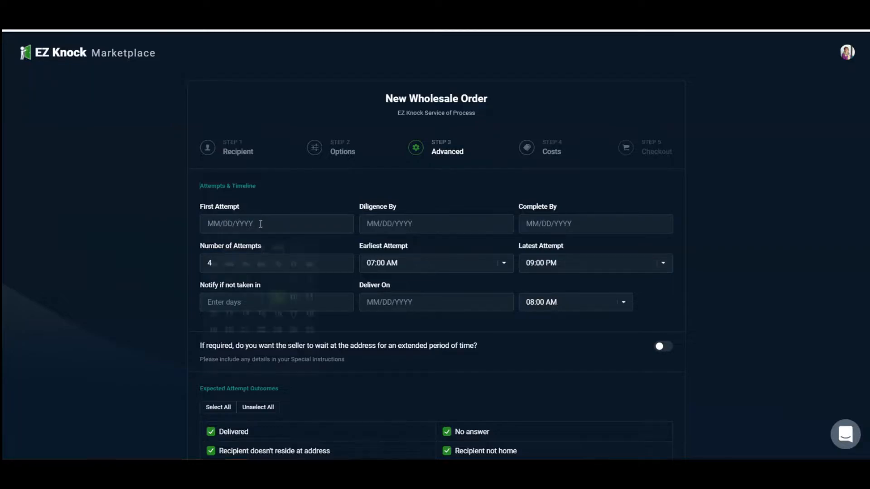
pyautogui.click(260, 224)
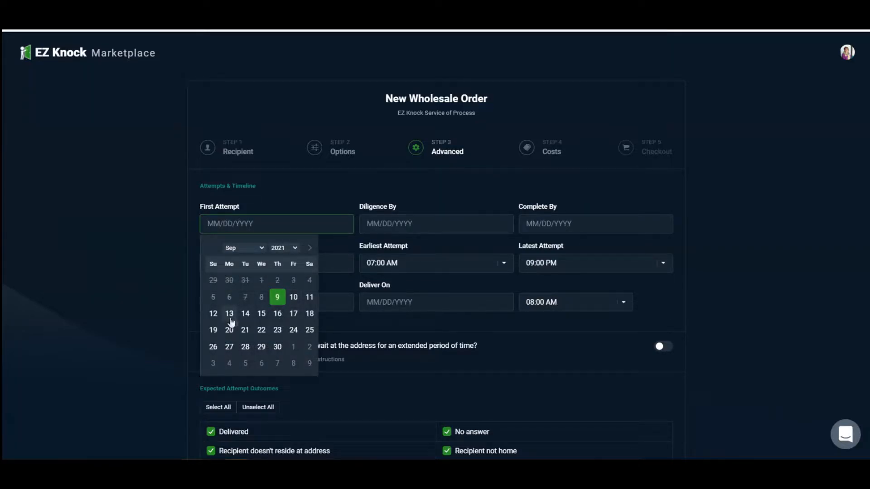
pyautogui.click(246, 313)
pyautogui.click(431, 250)
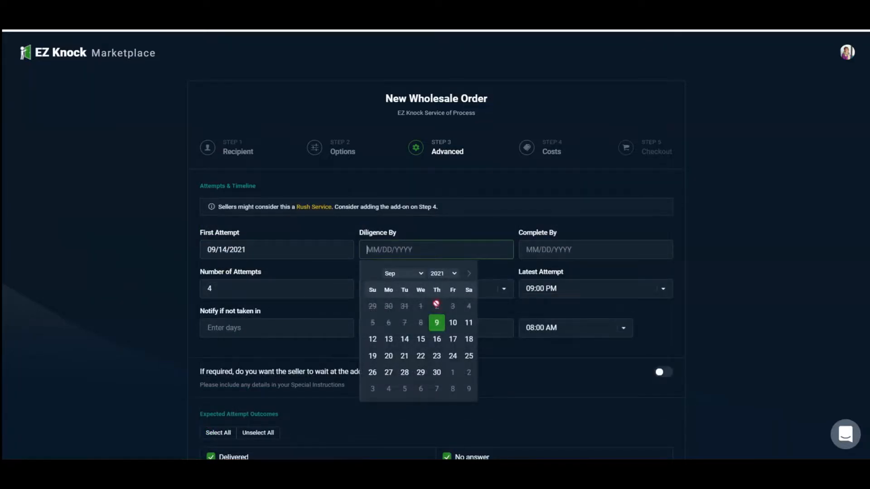
pyautogui.click(437, 356)
pyautogui.click(600, 247)
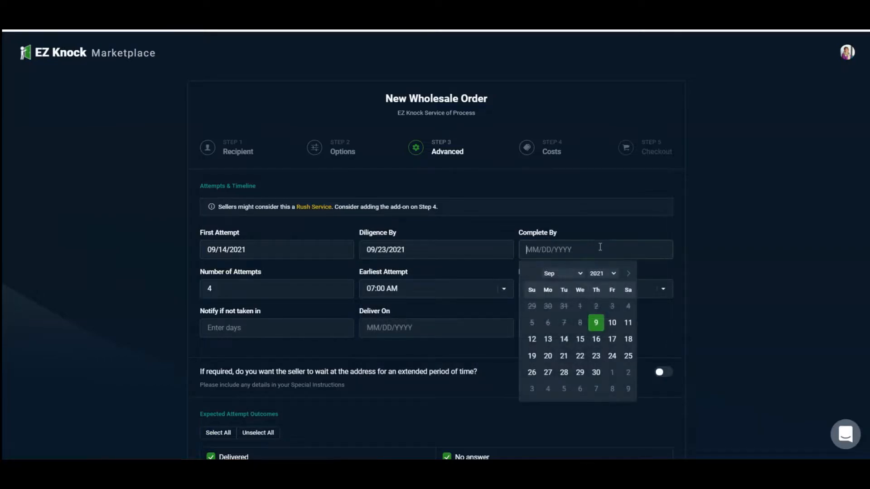
pyautogui.click(595, 372)
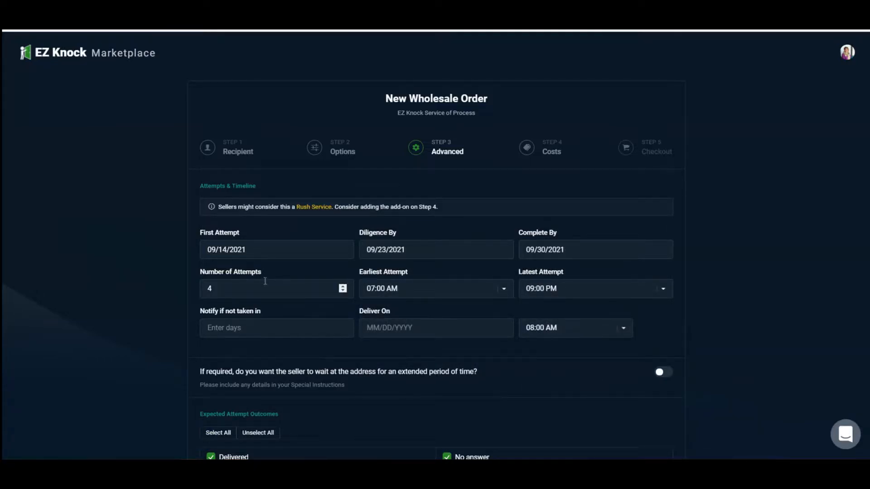
# - Try 5 and 3 as the number of attempts, returning it to 4
pyautogui.click(343, 287)
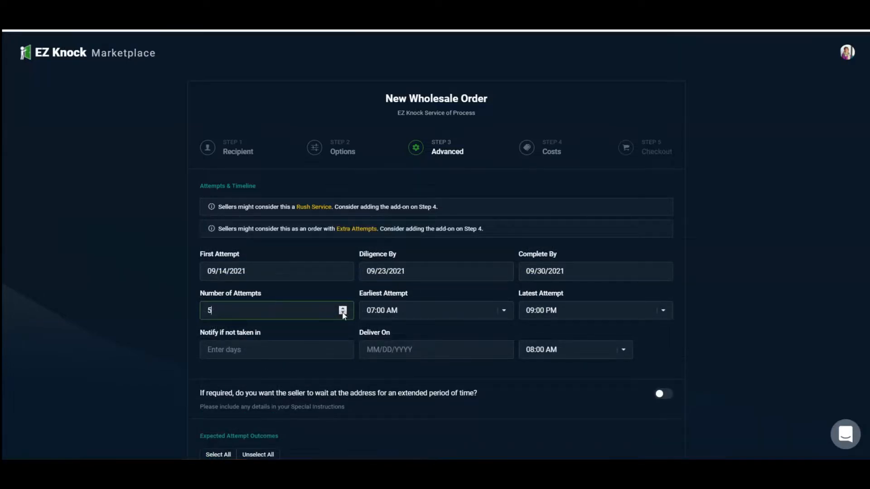
pyautogui.click(343, 313)
pyautogui.click(343, 291)
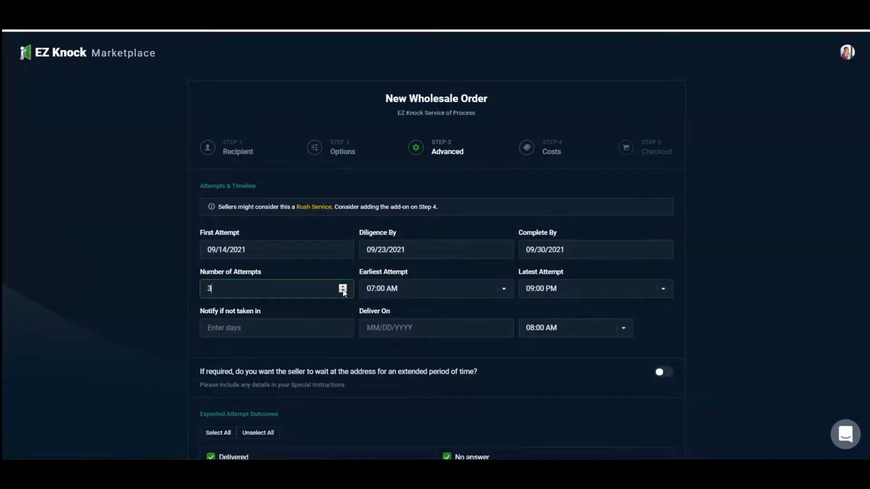
pyautogui.click(343, 287)
# - Look through the hours available for the earliest and latest attempt
pyautogui.click(502, 292)
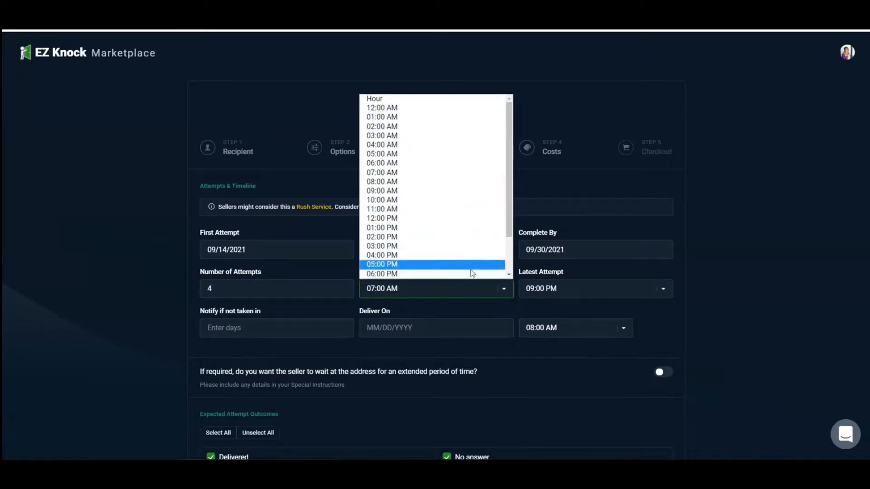
pyautogui.click(608, 292)
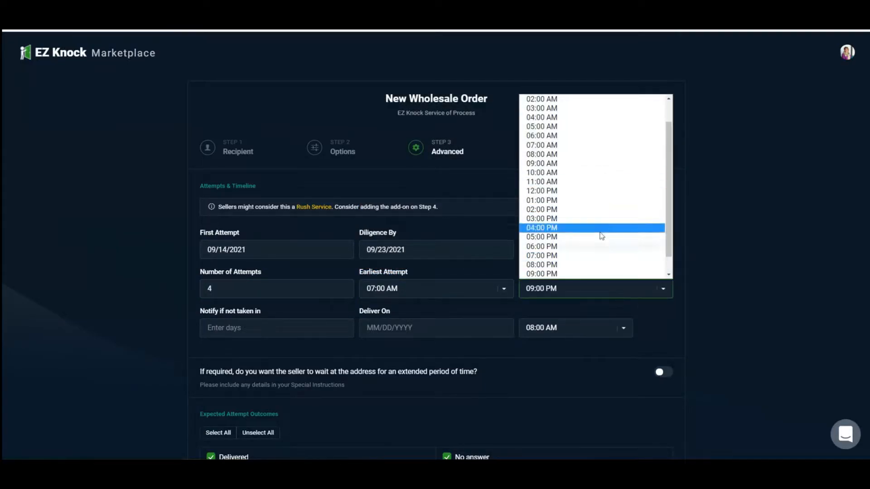
pyautogui.press('Tab')
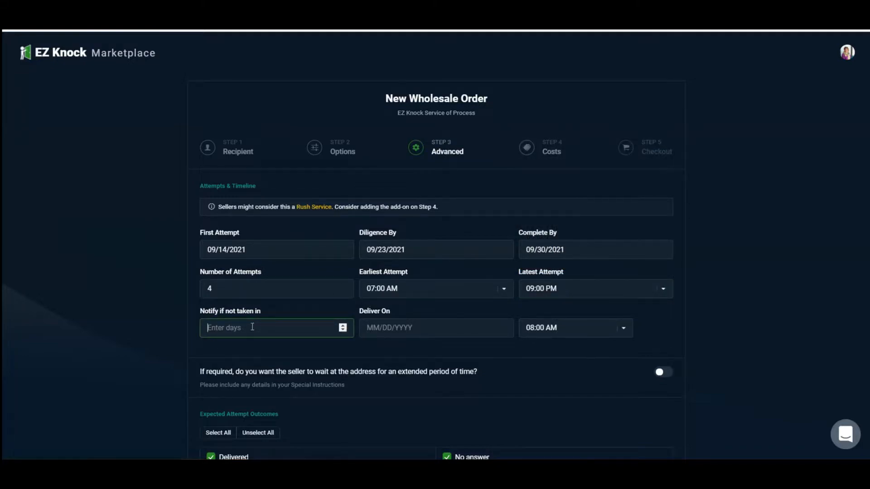
# - Set the notification for the order not being taken to 0 days
pyautogui.click(343, 327)
pyautogui.click(342, 325)
pyautogui.click(344, 331)
pyautogui.click(343, 332)
pyautogui.click(343, 331)
pyautogui.click(343, 331)
# - Look at the dates available for Deliver On, leaving the date empty
pyautogui.click(450, 329)
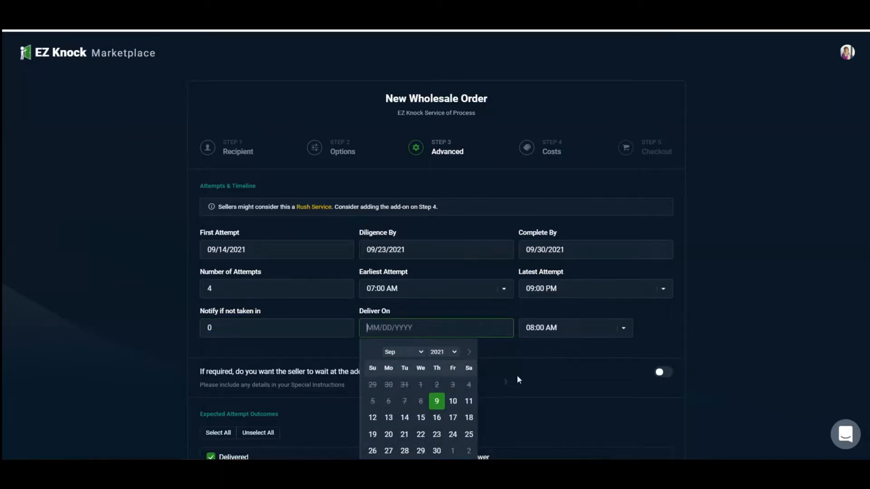
pyautogui.scroll(-1, 446, 378)
pyautogui.scroll(-1, 444, 379)
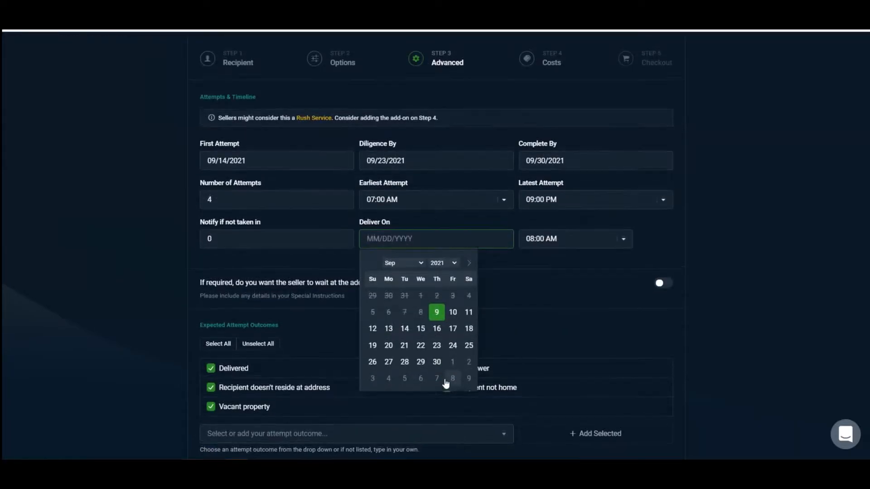
pyautogui.scroll(3, 448, 379)
pyautogui.scroll(-2, 451, 374)
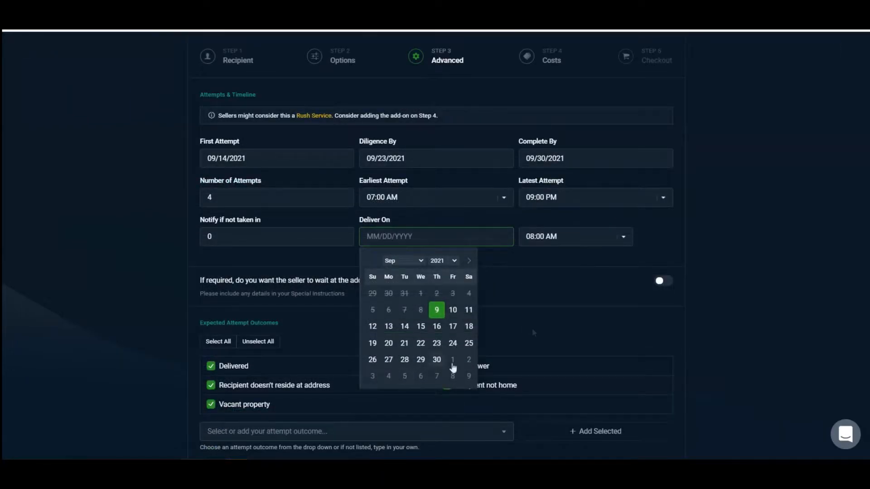
pyautogui.click(548, 291)
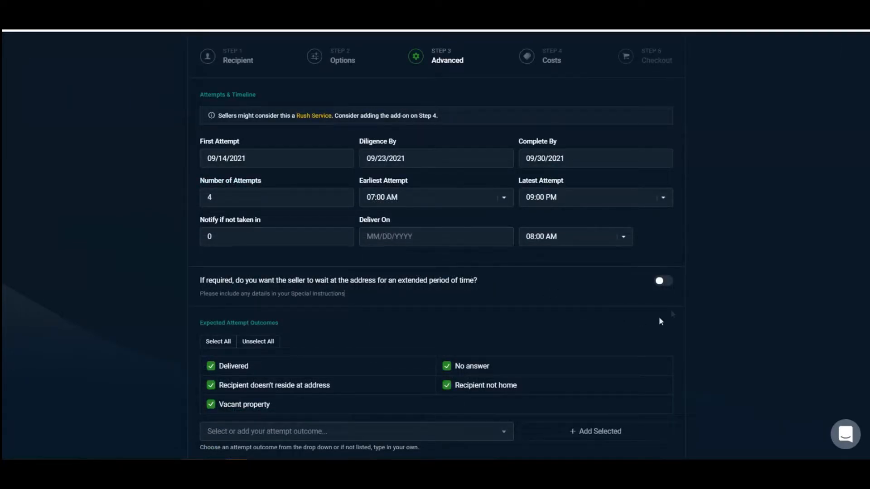
# - Try the option for the seller to wait at the address for an extended period, switching it back off
pyautogui.click(661, 281)
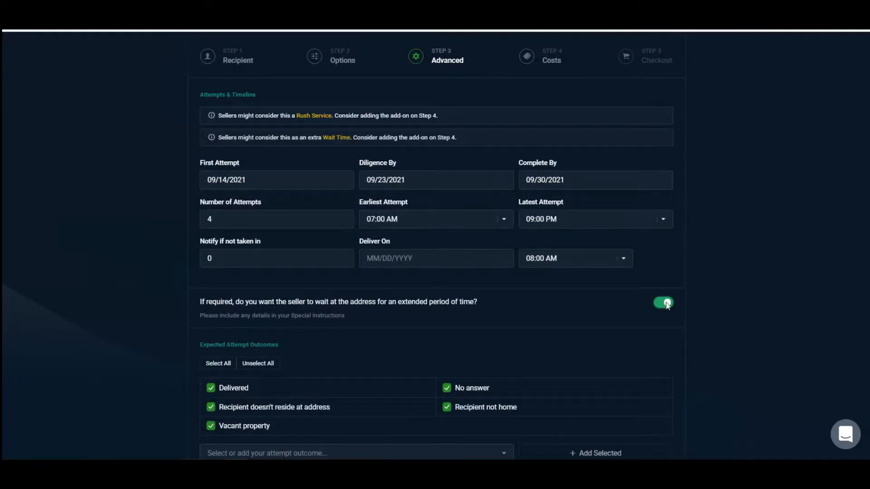
pyautogui.click(666, 305)
pyautogui.click(665, 282)
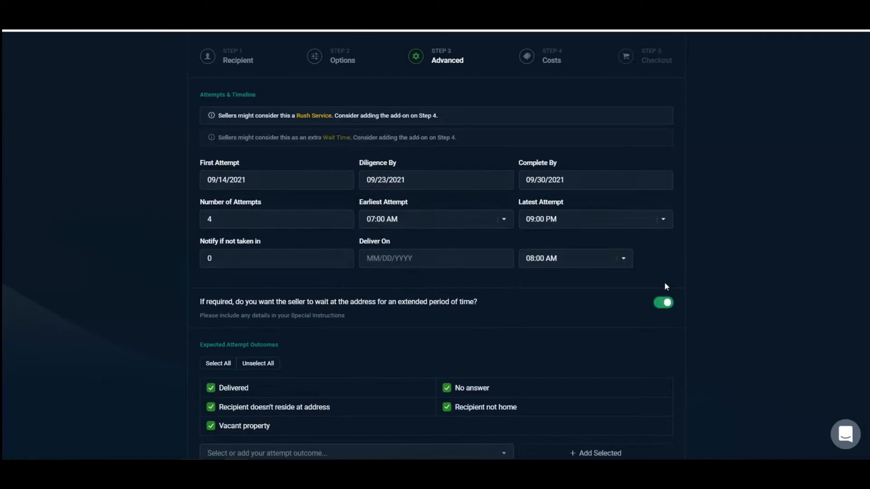
pyautogui.click(664, 303)
# - Add a custom expected attempt outcome named BAD ADDRESS
pyautogui.scroll(-4, 578, 319)
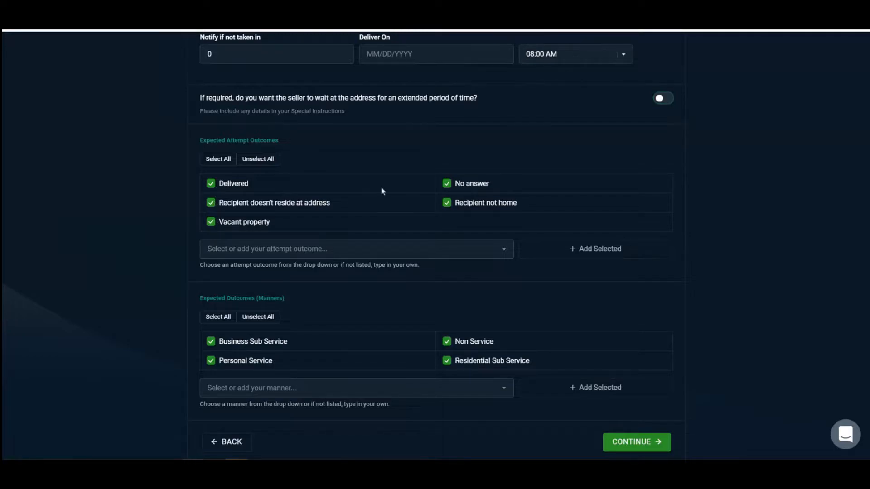
pyautogui.click(389, 246)
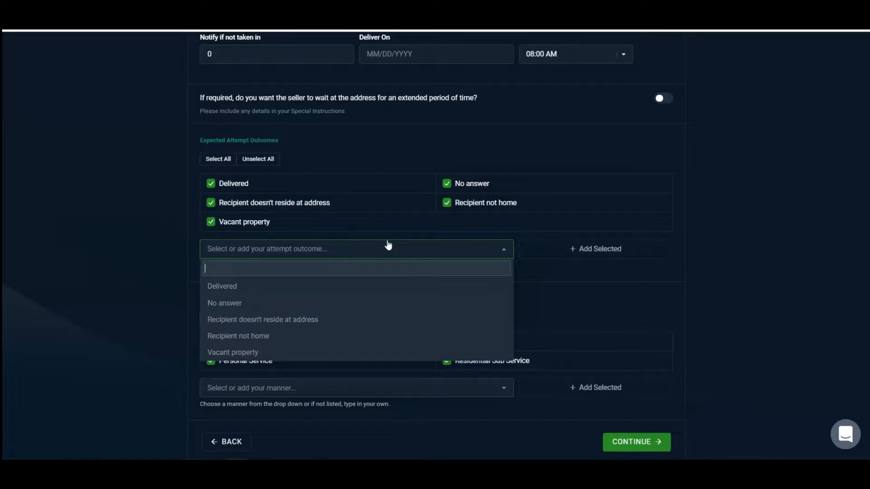
pyautogui.write('BAD ADDRESS')
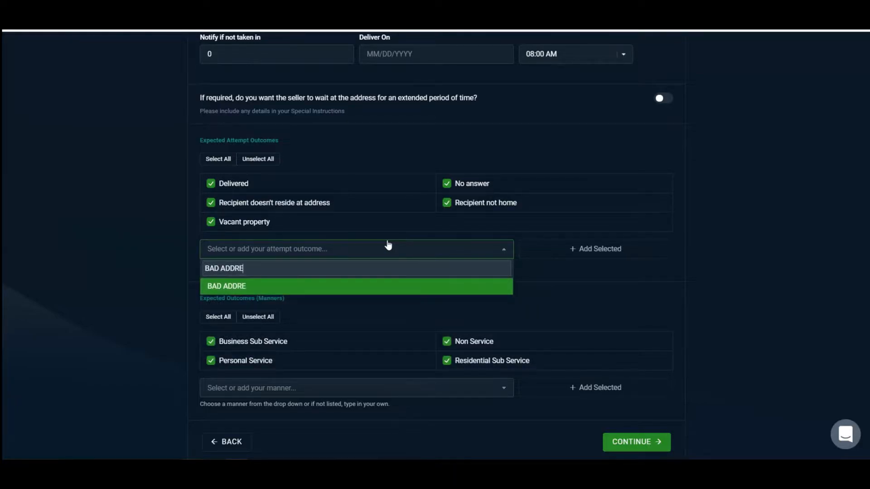
pyautogui.click(387, 290)
pyautogui.click(584, 250)
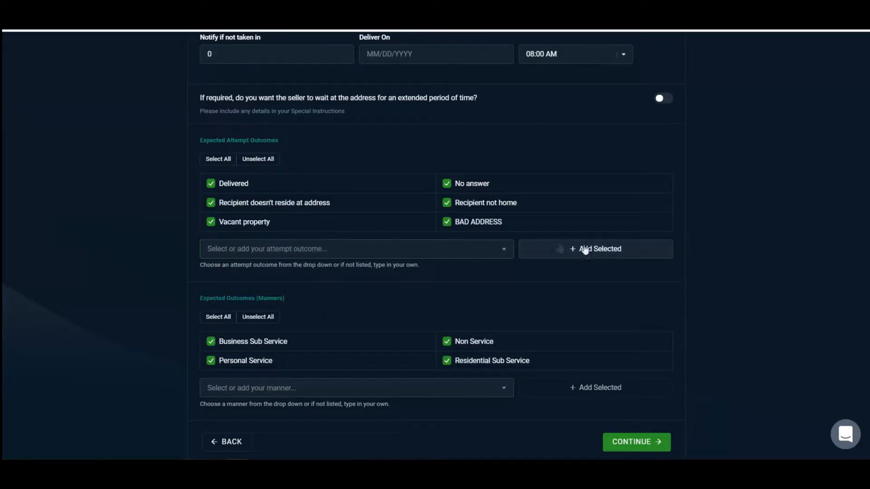
# - Exclude Business Sub Service, Non Service and Residential Sub Service from the expected manners, keeping Personal Service, and continue to Costs
pyautogui.scroll(-1, 433, 263)
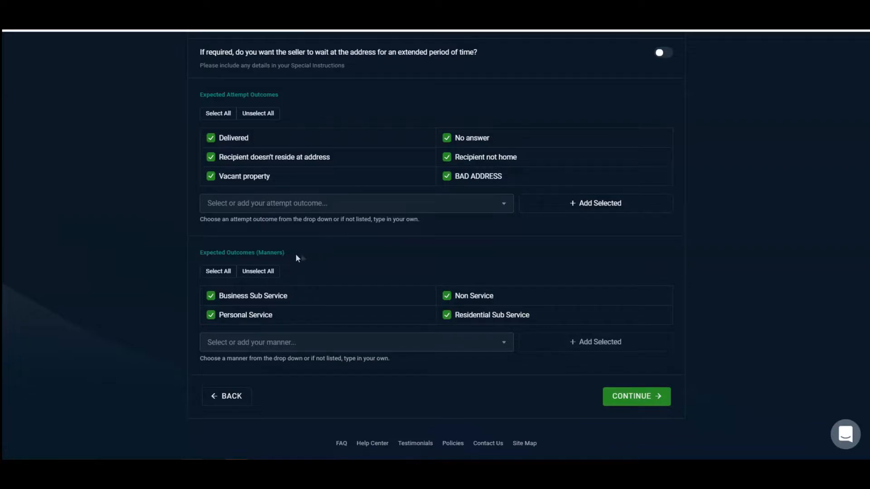
pyautogui.click(212, 296)
pyautogui.click(447, 296)
pyautogui.click(451, 316)
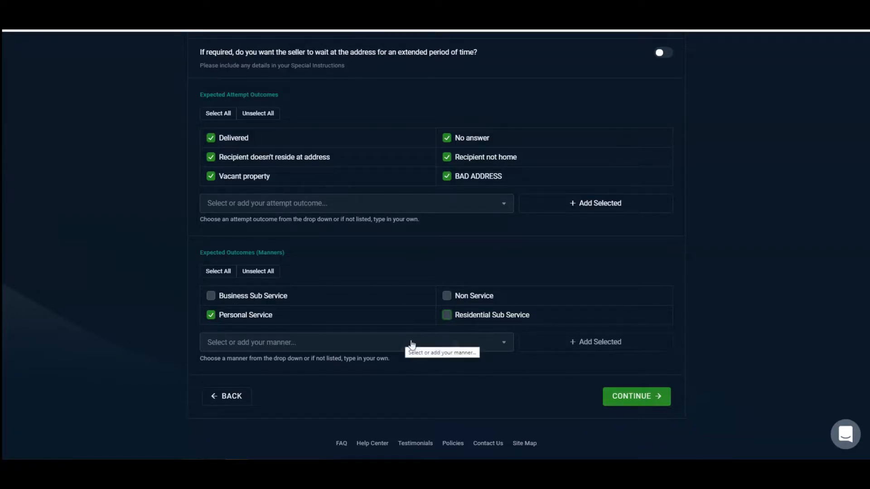
pyautogui.click(631, 399)
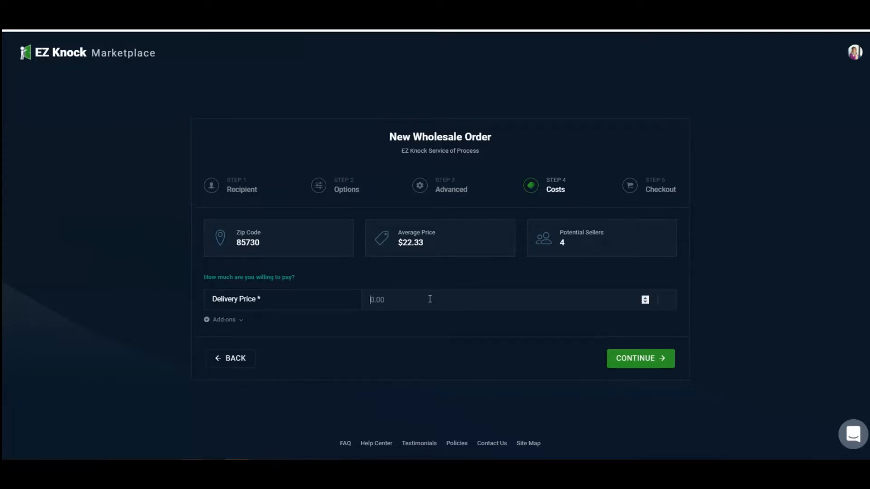
# - Set the delivery price to 22.50 without choosing any add-on and continue to the order summary
pyautogui.write('22.50')
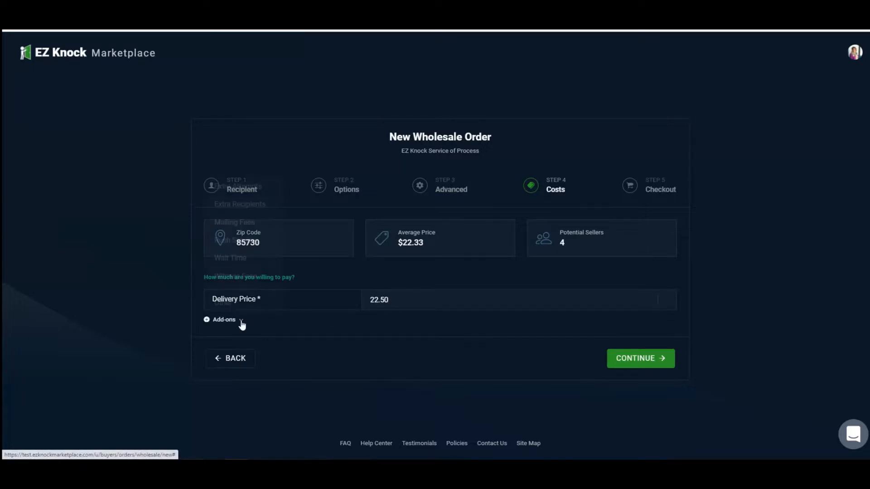
pyautogui.click(241, 321)
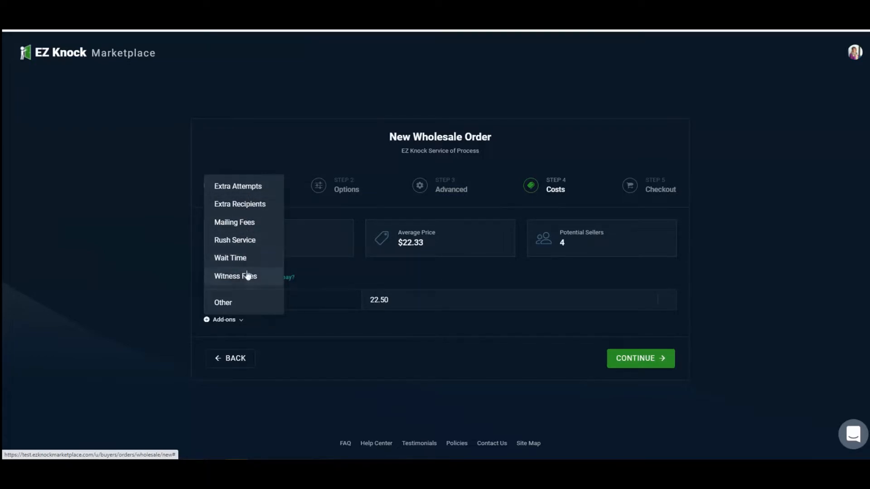
pyautogui.click(308, 330)
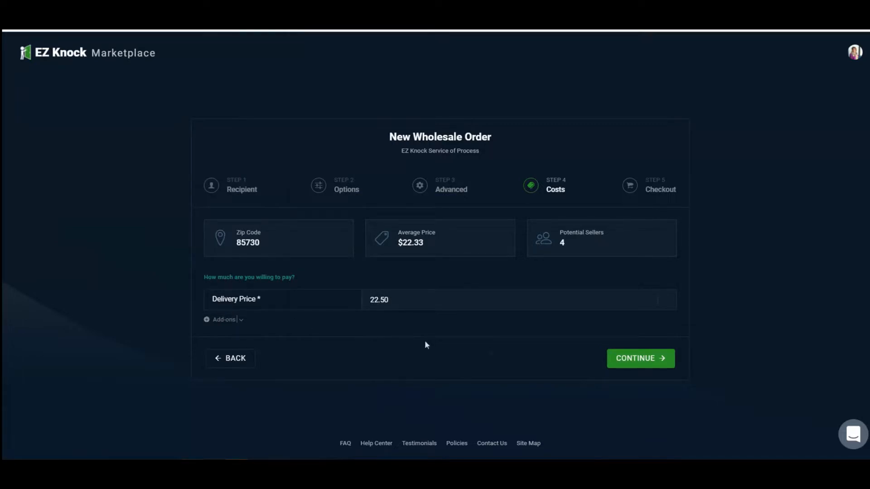
pyautogui.click(644, 364)
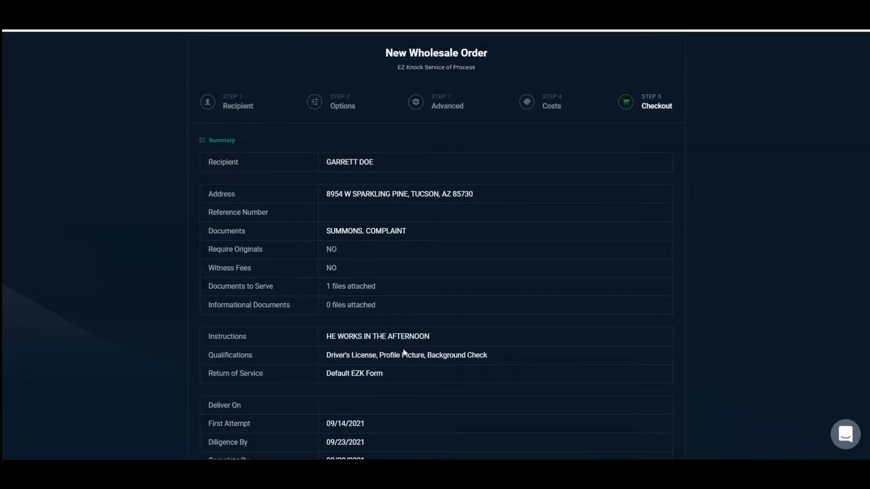
# - Review the order summary from recipient details to costs and proceed to checkout
pyautogui.scroll(-3, 403, 353)
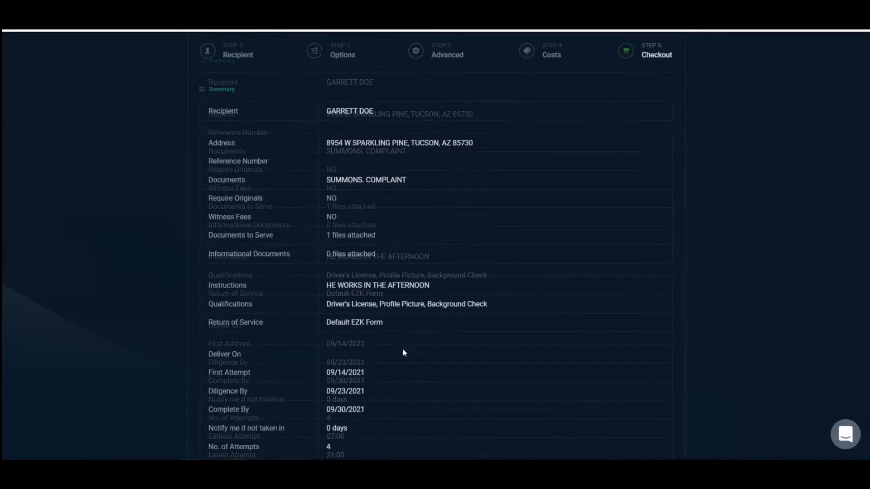
pyautogui.scroll(-3, 404, 351)
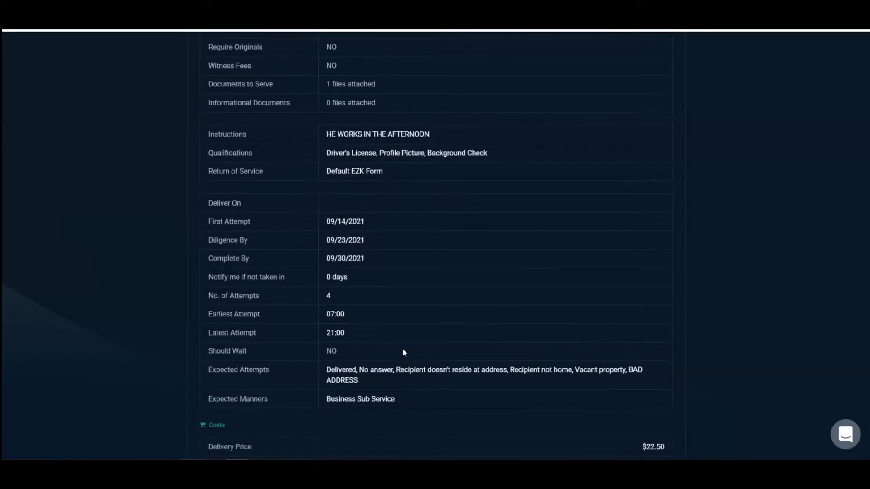
pyautogui.scroll(-2, 405, 353)
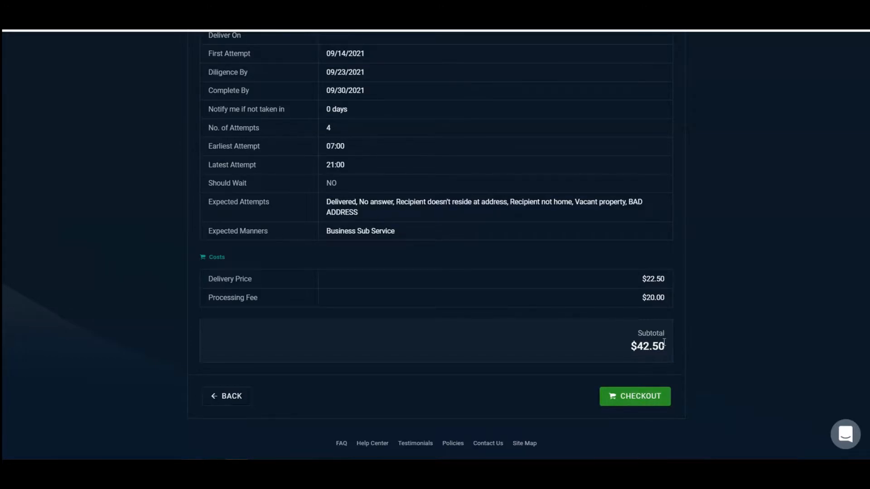
pyautogui.click(651, 402)
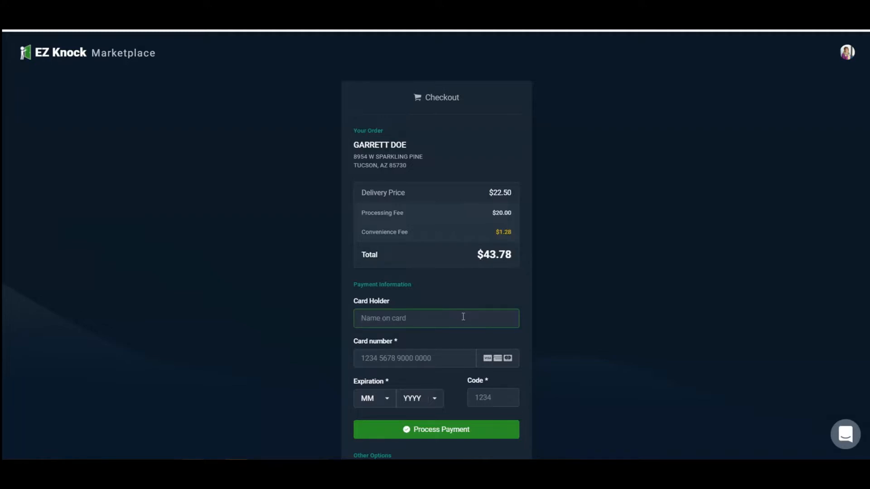
# - Enter the card holder's name and the card number in the payment information
pyautogui.click(402, 355)
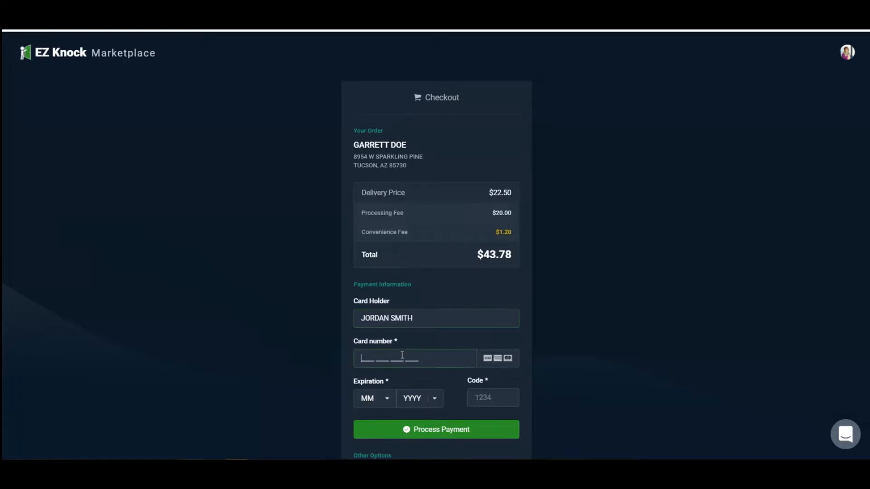
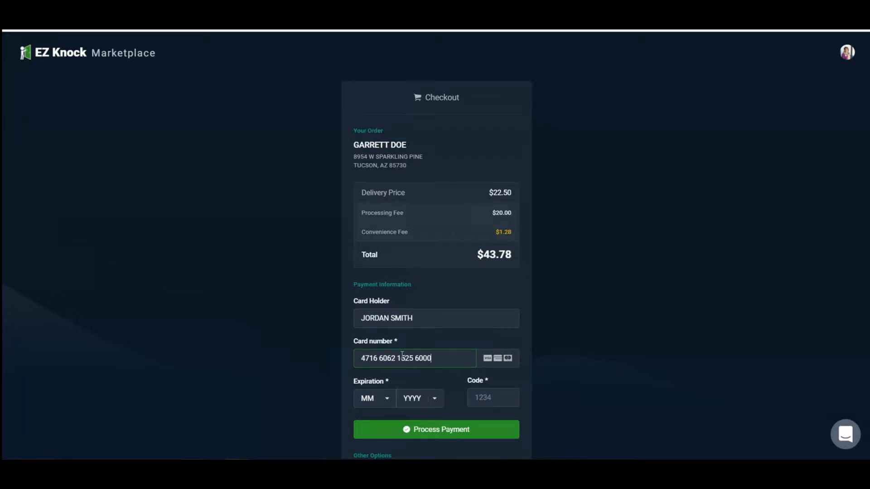
# - Complete the card details with expiration 3/2028 and the security code, and process the payment without saving the card to Google
pyautogui.click(386, 400)
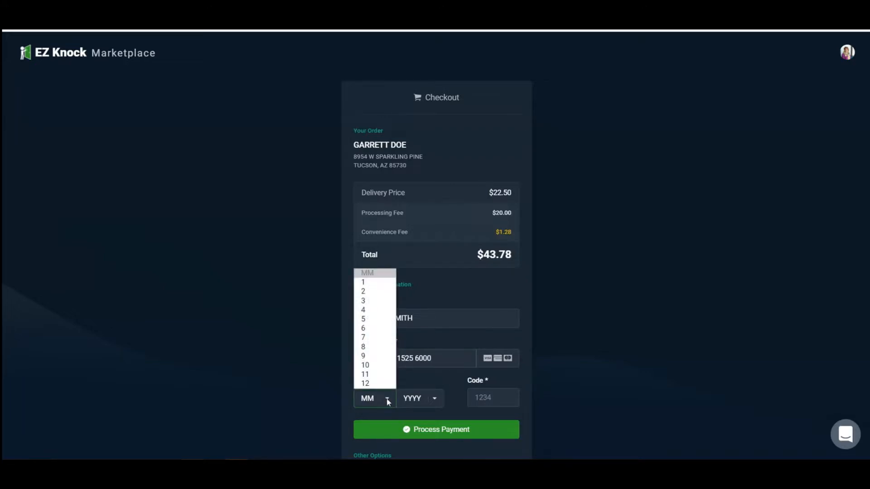
pyautogui.click(386, 301)
pyautogui.click(433, 400)
pyautogui.click(426, 282)
pyautogui.click(485, 401)
pyautogui.write('123')
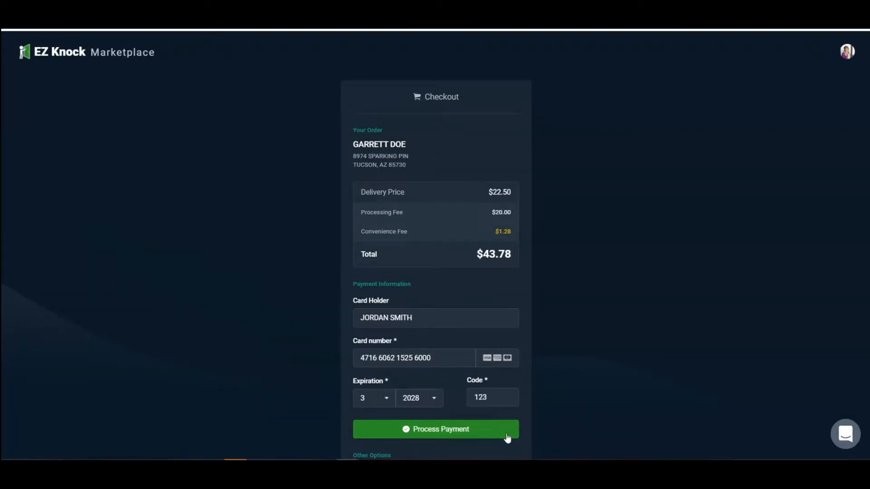
pyautogui.click(501, 436)
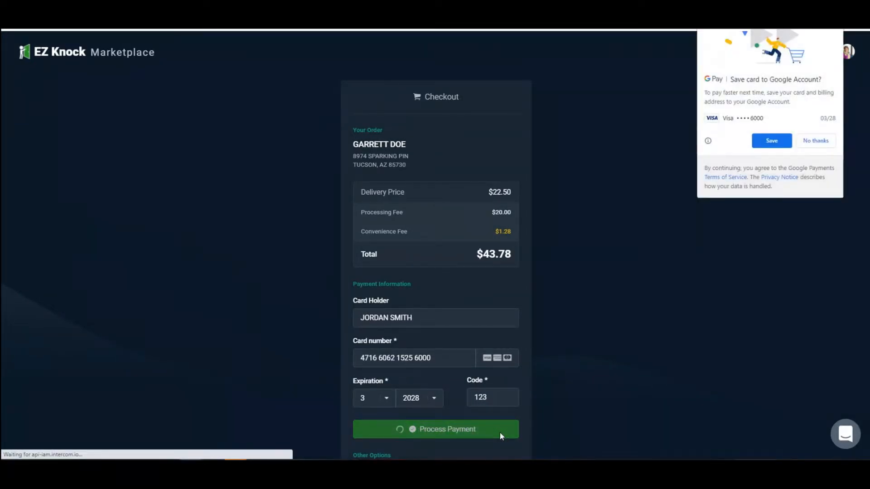
pyautogui.click(817, 140)
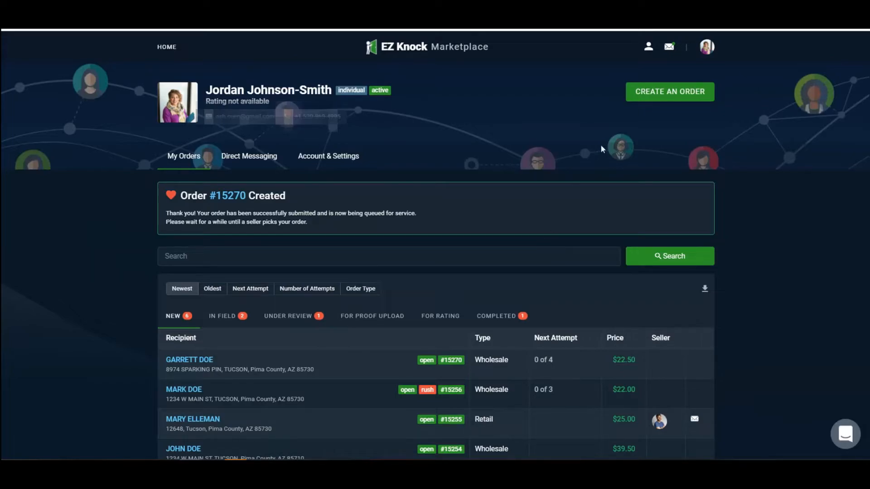
# - Create a new Retail order and enter the recipient's first and last name
pyautogui.click(669, 101)
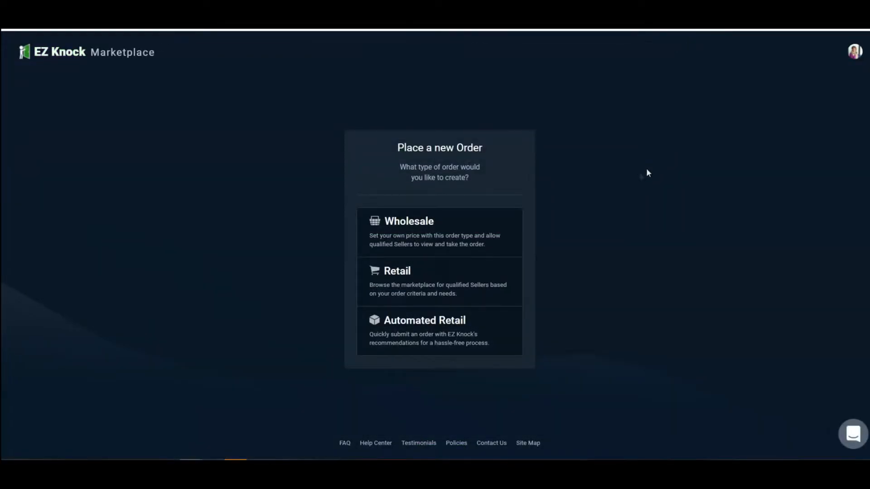
pyautogui.click(478, 274)
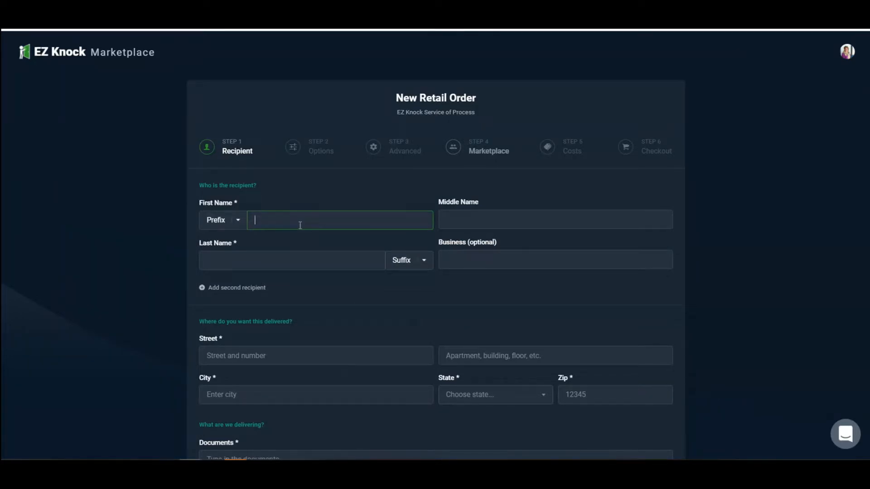
pyautogui.write('GABBY')
pyautogui.click(236, 260)
pyautogui.write('DOE')
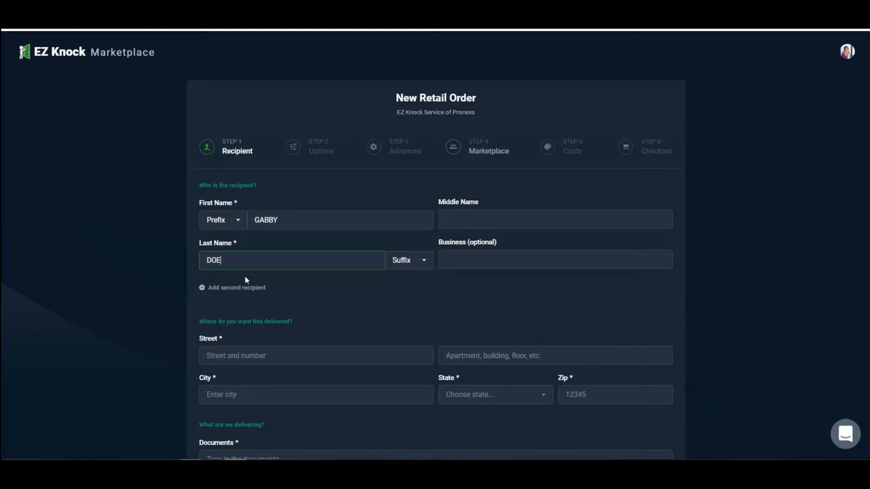
# - Enter the recipient's street address and city for the delivery
pyautogui.scroll(-3, 249, 274)
pyautogui.click(258, 218)
pyautogui.write('12')
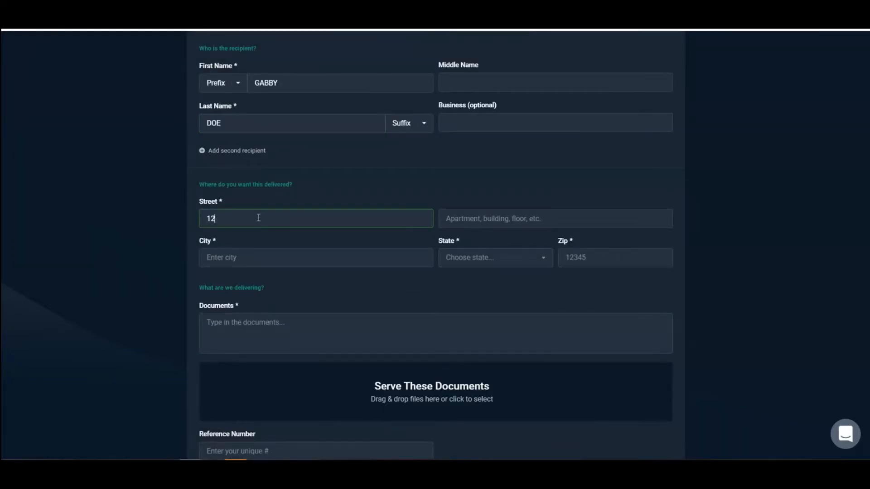
pyautogui.write('34 S MARKET PLACE LANE')
pyautogui.click(231, 264)
pyautogui.write('TUCSON')
# - Choose the state and enter the zip code of the delivery address
pyautogui.press('Tab')
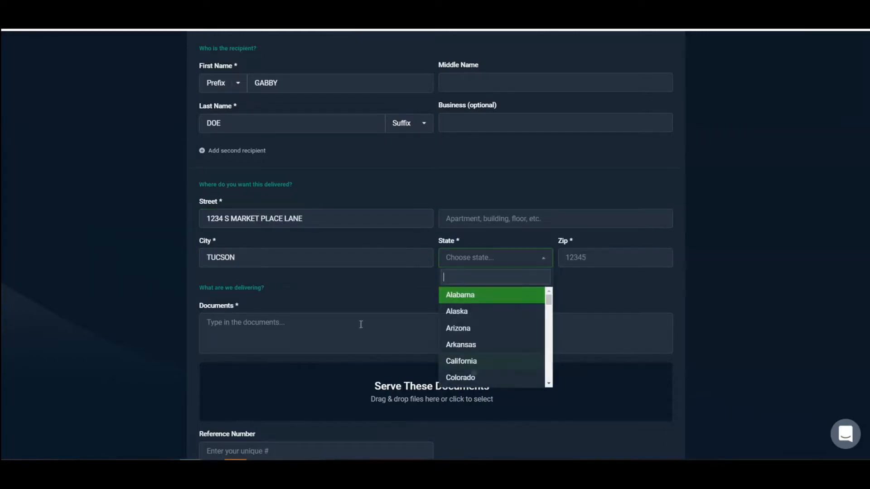
pyautogui.press('Down')
pyautogui.press('Down')
pyautogui.press('Return')
pyautogui.click(629, 252)
pyautogui.write('85730')
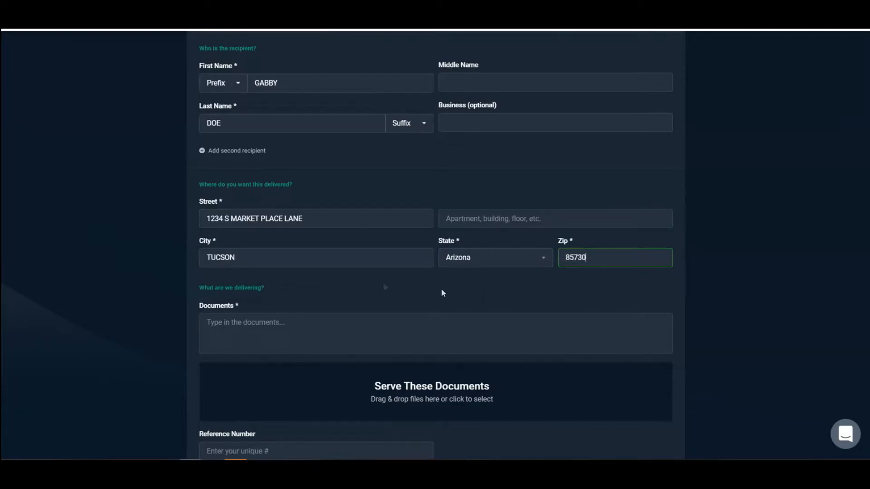
# - Enter ORDER TO APPEAR as the documents being delivered
pyautogui.scroll(-1, 343, 293)
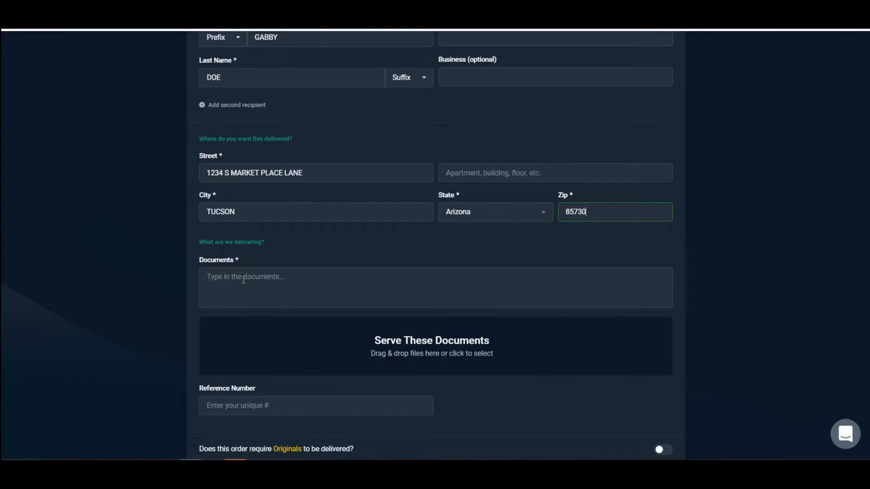
pyautogui.write('ORDER TO APPEAR')
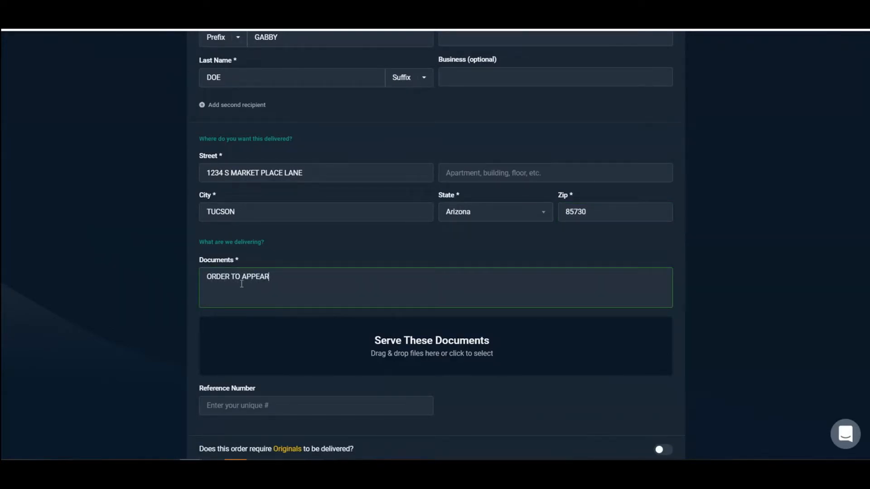
# - Attach the example service document as the file to serve and continue to the seller marketplace
pyautogui.scroll(-1, 409, 281)
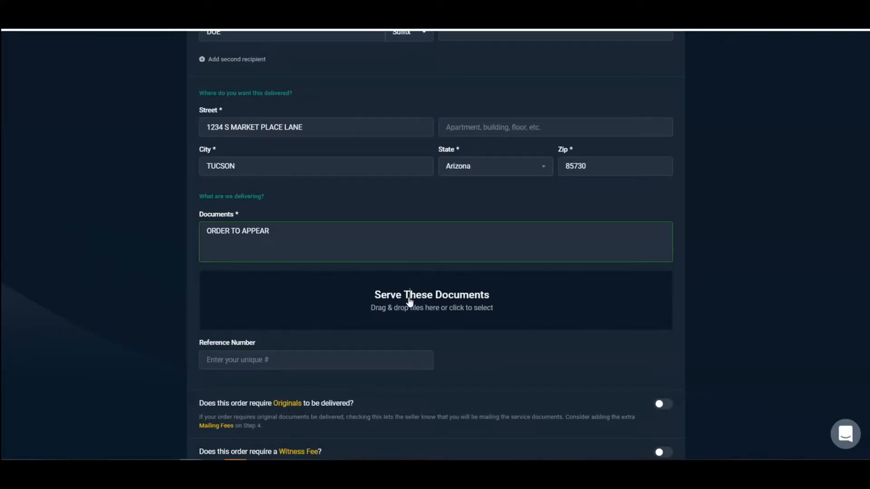
pyautogui.click(410, 301)
pyautogui.click(227, 334)
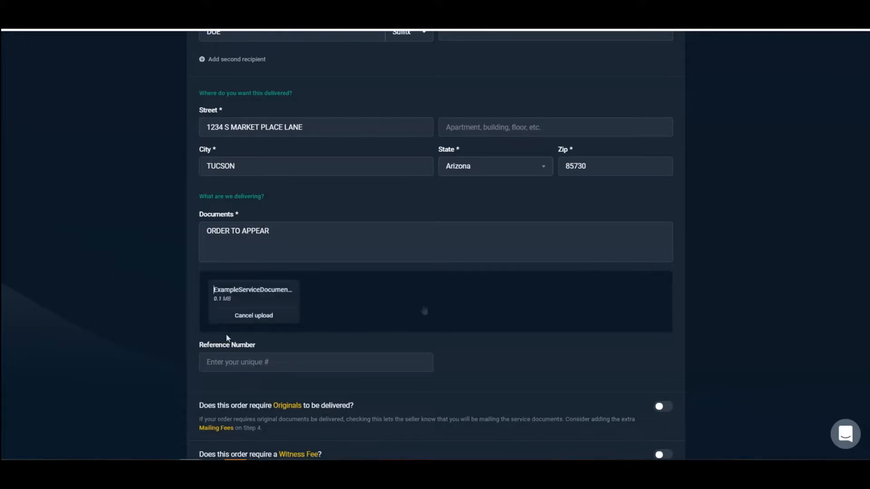
pyautogui.scroll(-2, 422, 311)
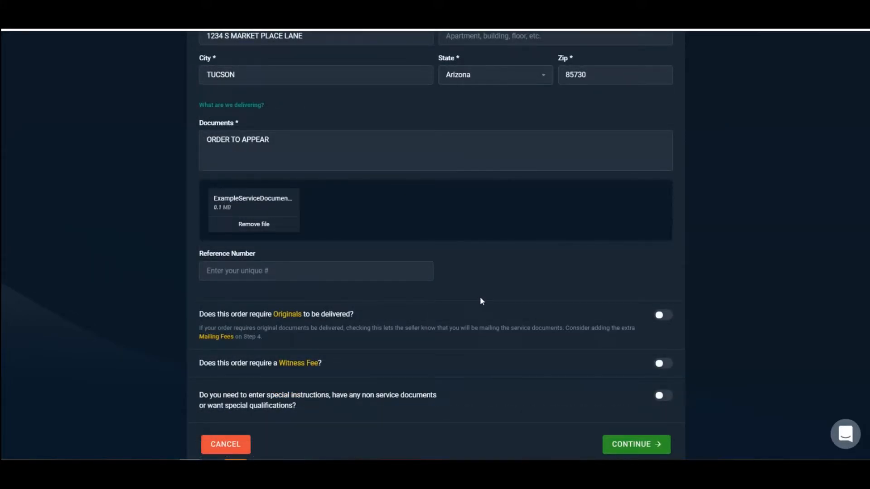
pyautogui.scroll(-1, 619, 334)
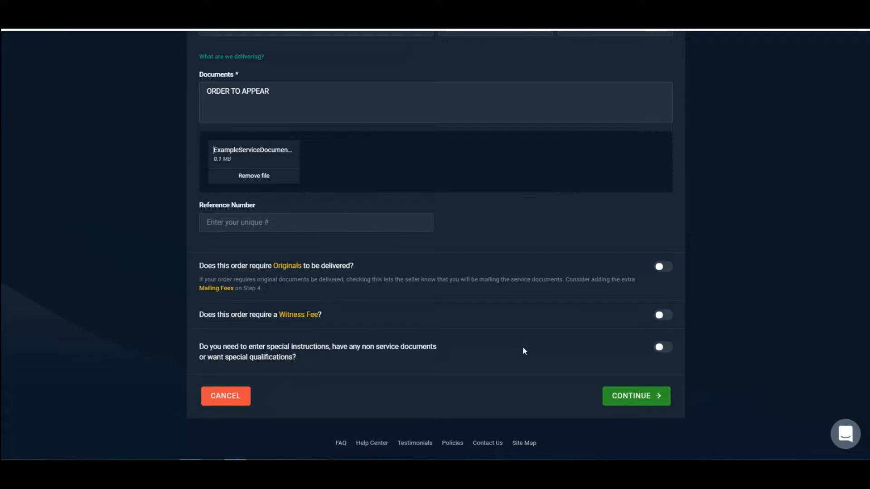
pyautogui.click(635, 396)
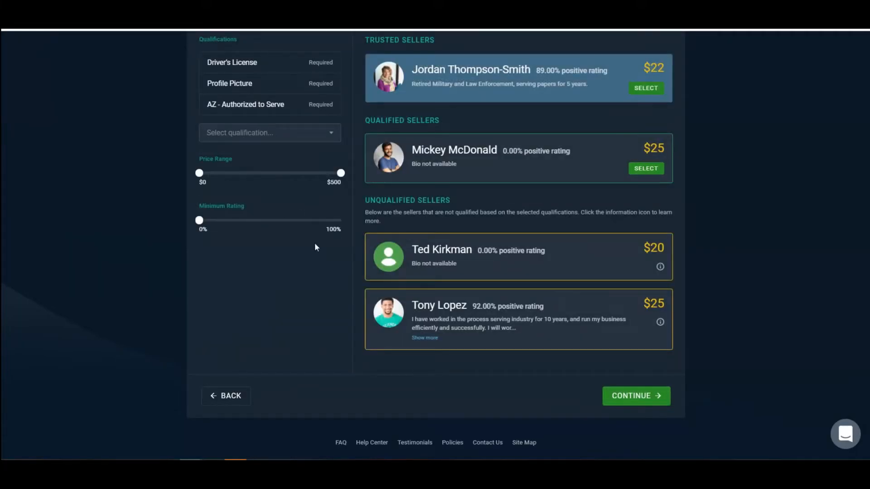
# - Try out the seller filters: the Able to record Audio qualification, the price range and the minimum rating
pyautogui.scroll(3, 314, 247)
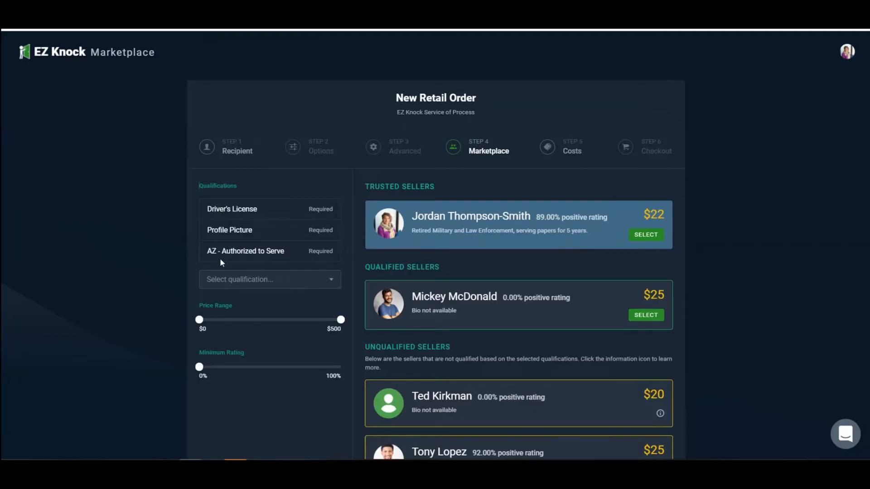
pyautogui.scroll(-1, 258, 254)
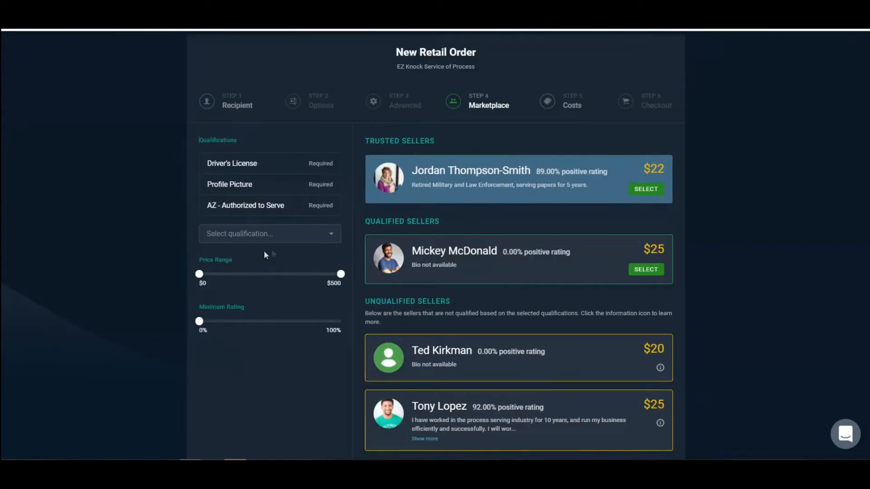
pyautogui.click(286, 237)
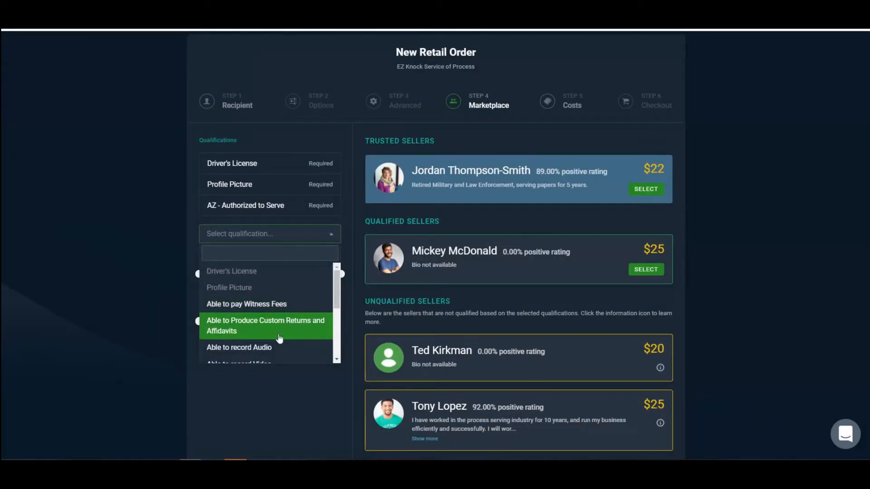
pyautogui.scroll(-2, 275, 290)
pyautogui.click(255, 303)
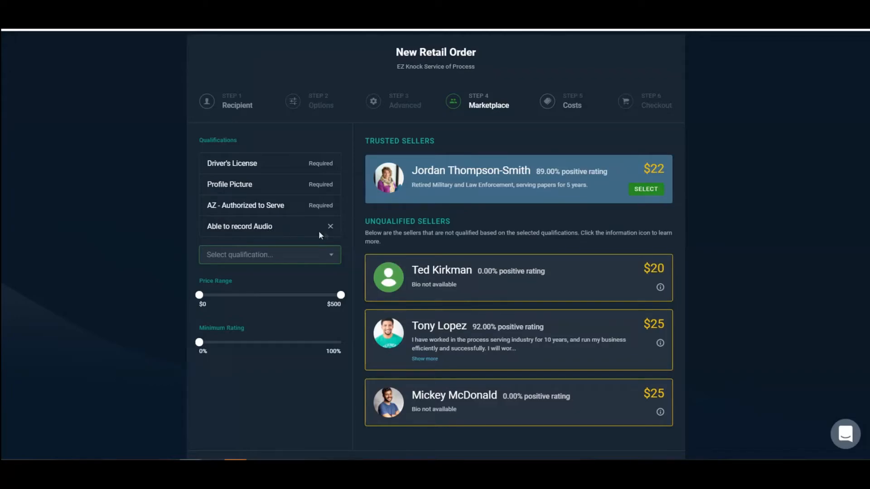
pyautogui.click(330, 227)
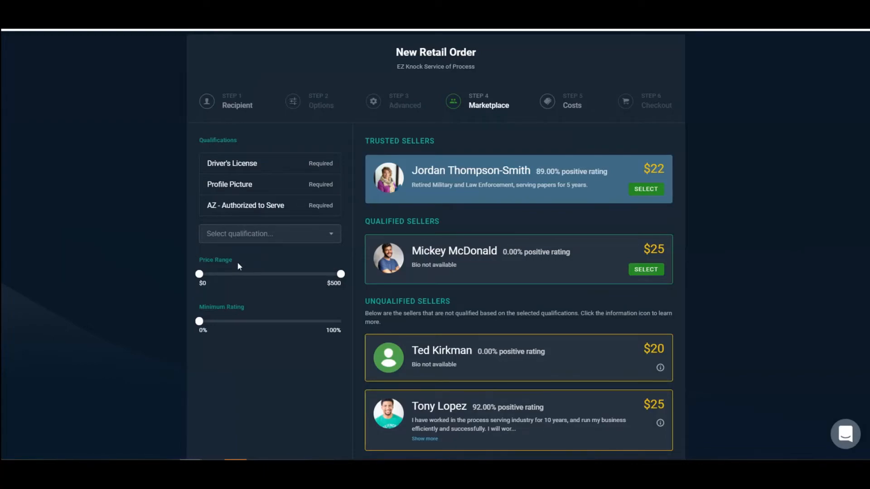
pyautogui.moveTo(200, 275)
pyautogui.mouseDown()
pyautogui.moveTo(290, 278)
pyautogui.moveTo(199, 279)
pyautogui.mouseUp()
pyautogui.moveTo(198, 323)
pyautogui.mouseDown()
pyautogui.moveTo(281, 336)
pyautogui.moveTo(198, 333)
pyautogui.mouseUp()
# - Select the trusted seller priced at $22 and continue to the order costs
pyautogui.scroll(-1, 543, 256)
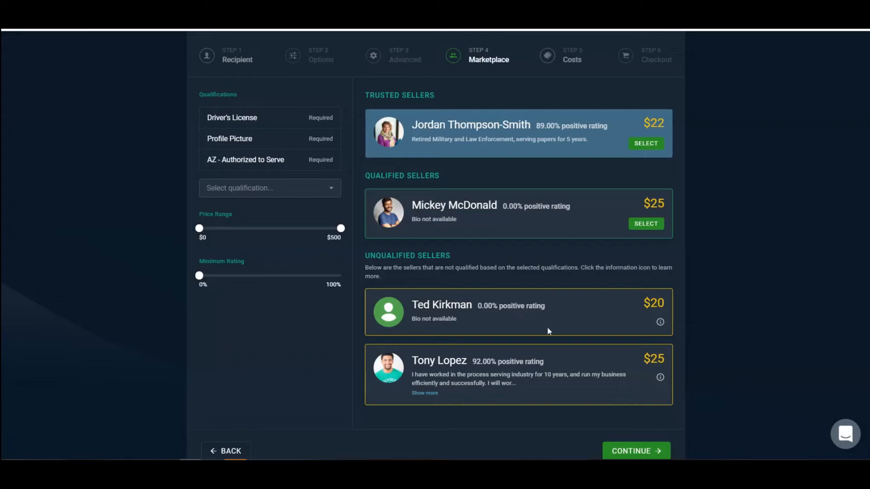
pyautogui.moveTo(661, 324)
pyautogui.click(646, 143)
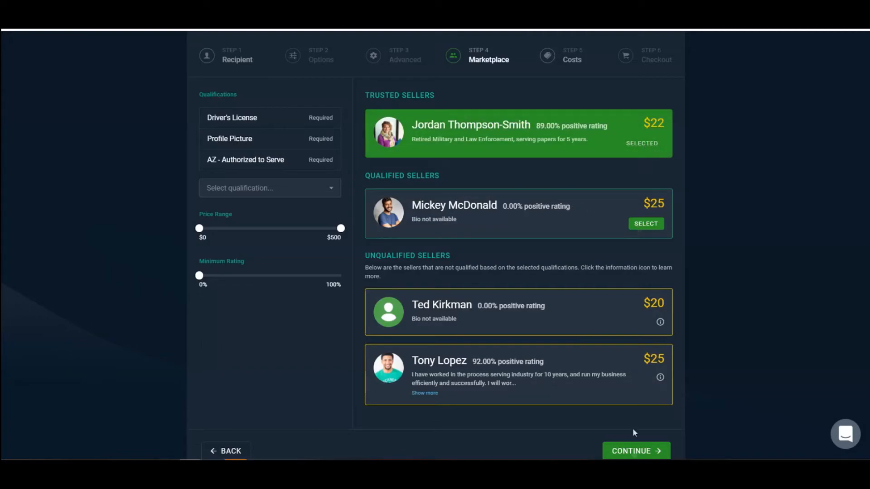
pyautogui.click(636, 450)
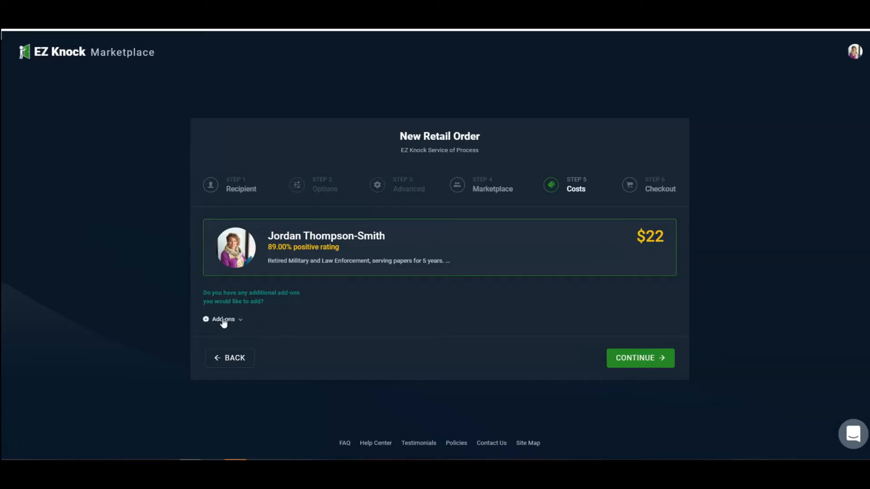
# - Continue without choosing any add-ons and proceed from the order summary to checkout
pyautogui.click(225, 323)
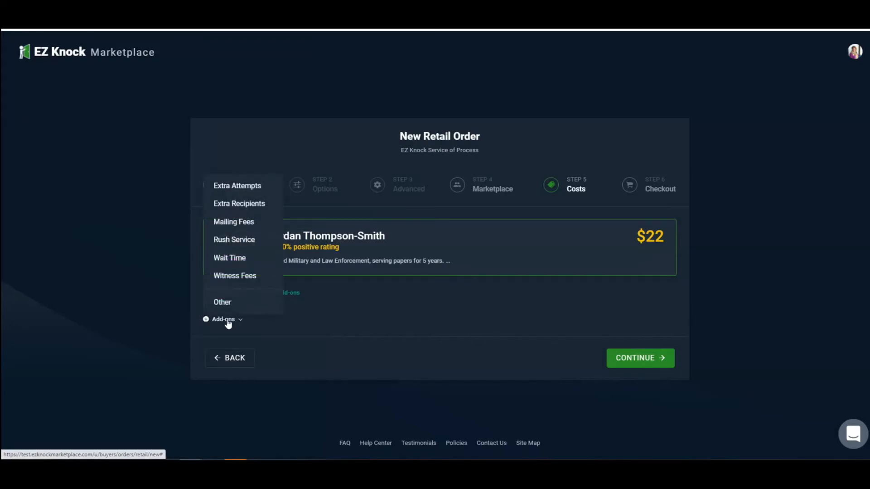
pyautogui.click(311, 323)
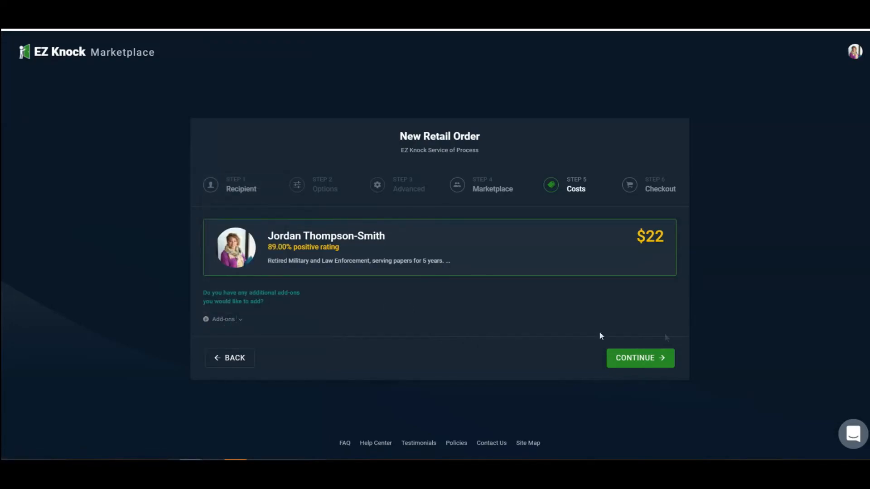
pyautogui.click(652, 363)
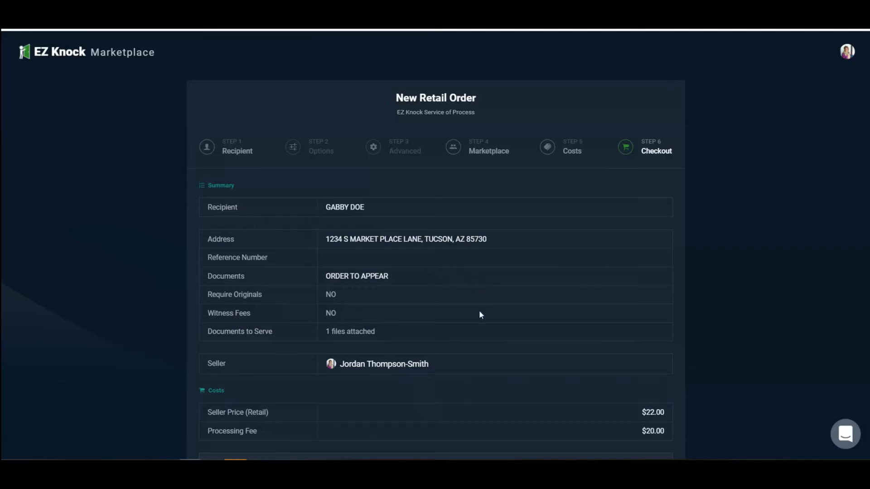
pyautogui.scroll(-3, 427, 269)
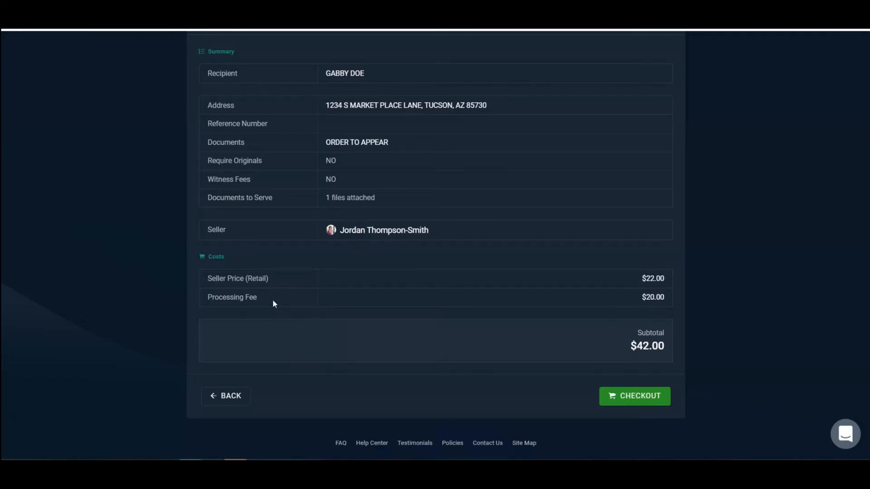
pyautogui.click(640, 398)
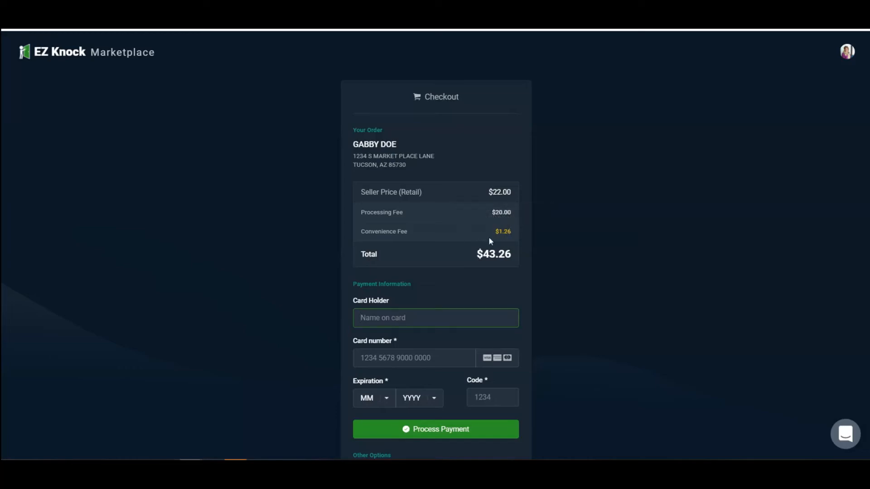
# - Check the explanation of the convenience fee and enter the card holder's name in the payment information
pyautogui.moveTo(508, 234)
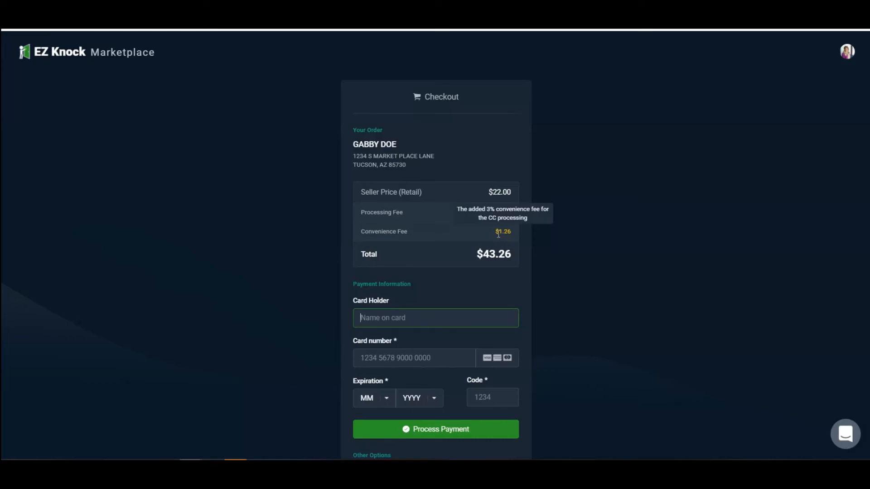
pyautogui.scroll(-1, 501, 240)
pyautogui.scroll(-1, 498, 239)
pyautogui.click(419, 236)
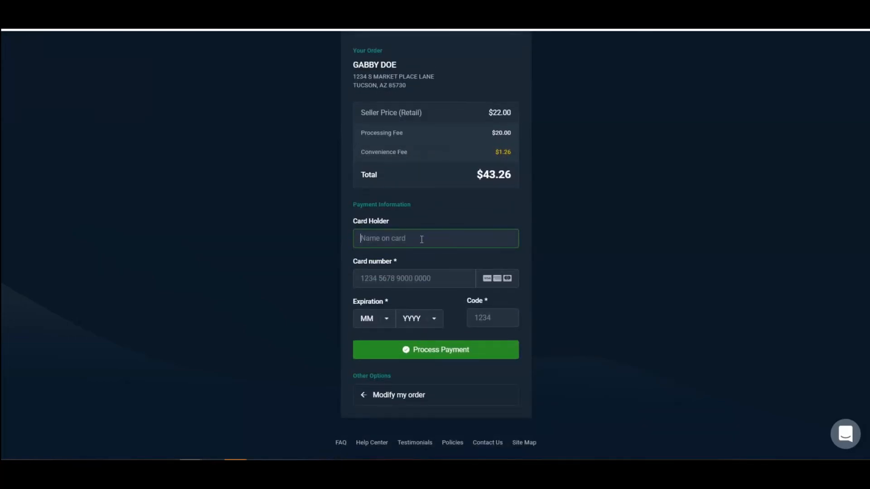
# - Enter the payment card number, replacing the incorrectly entered digits
pyautogui.click(399, 278)
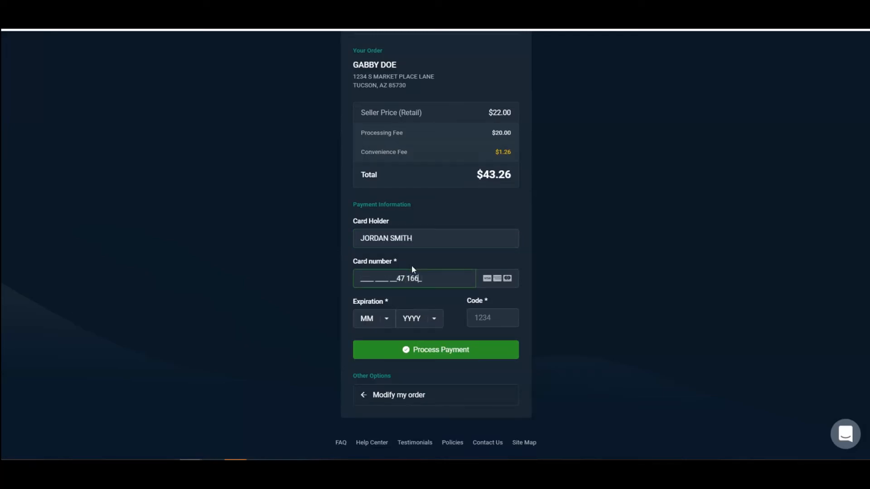
pyautogui.moveTo(427, 277); pyautogui.dragTo(346, 280)
pyautogui.press('BackSpace')
# - Set the card expiration to 5/2024, enter the card's security code and process the payment
pyautogui.click(380, 320)
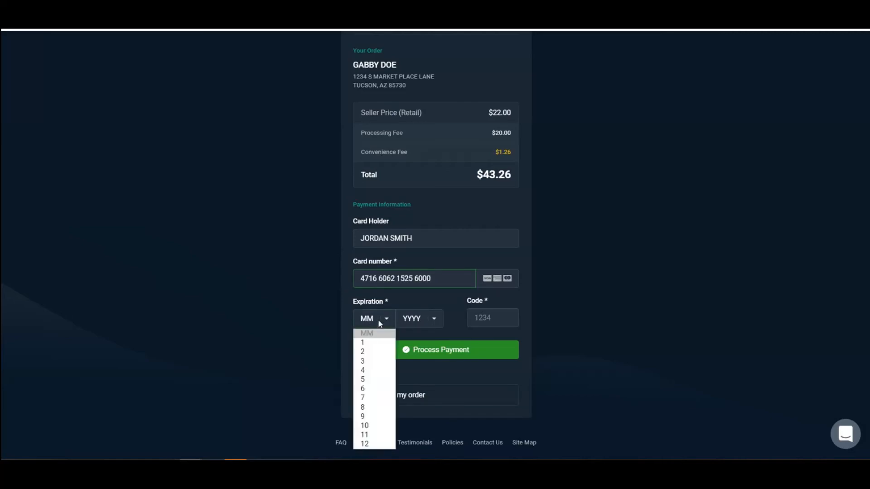
pyautogui.click(372, 379)
pyautogui.click(438, 320)
pyautogui.click(412, 193)
pyautogui.click(486, 313)
pyautogui.write('123')
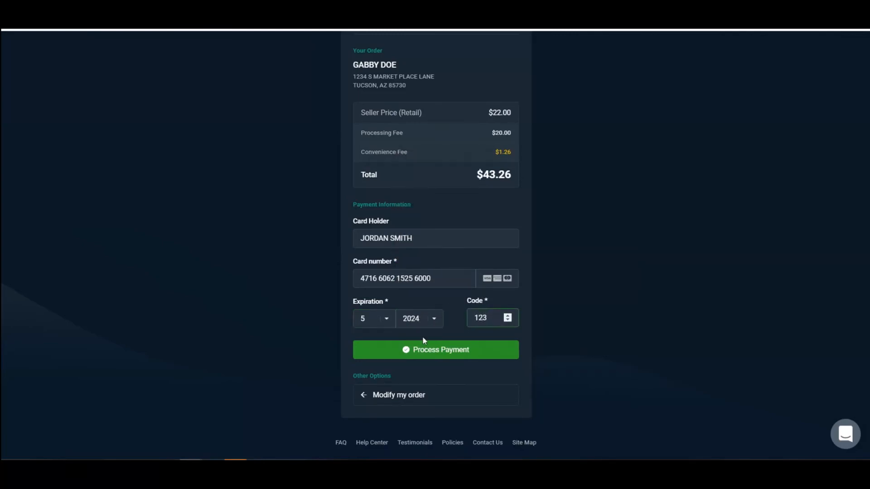
pyautogui.click(439, 352)
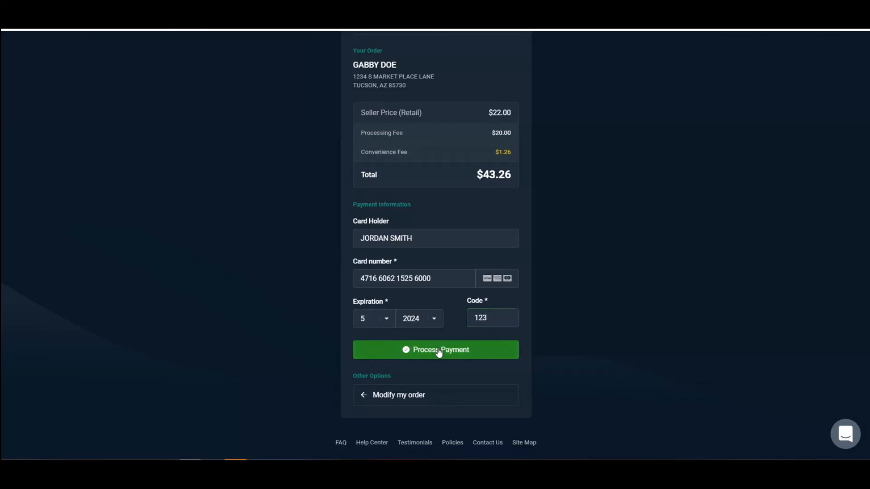